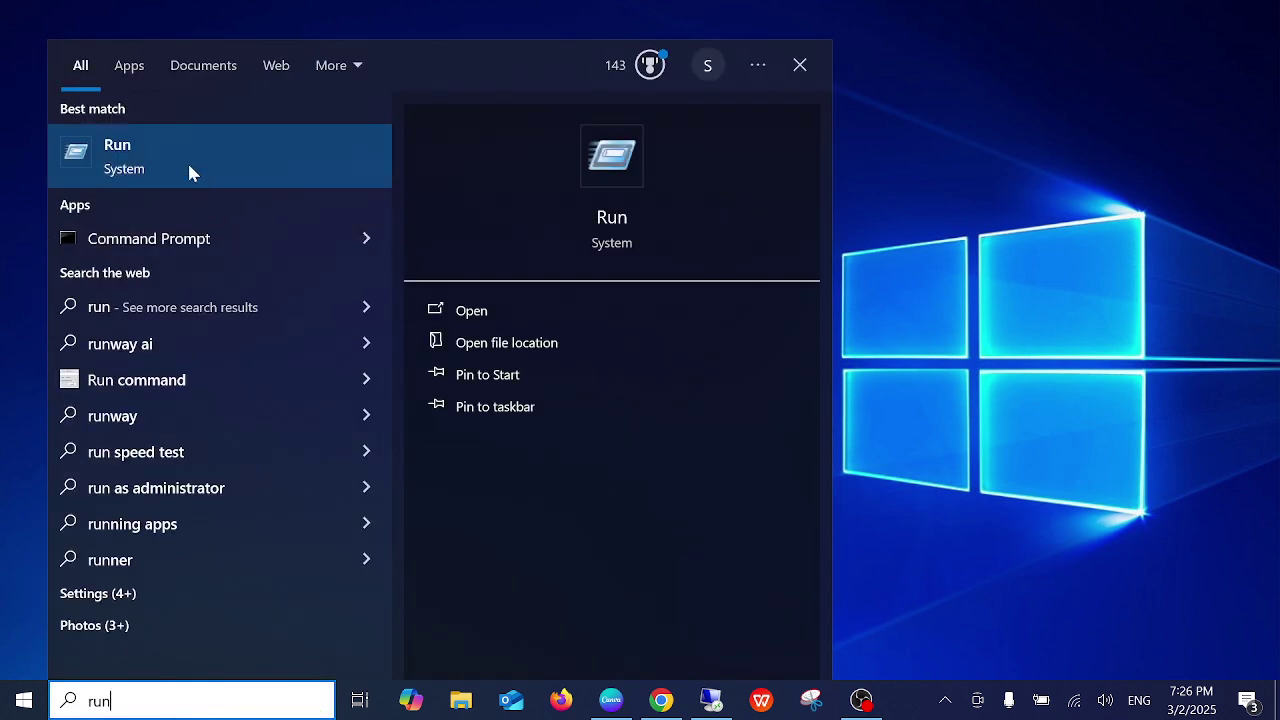
# - Run msinfo32 to open System Information, then enlarge its window and widen the Value column
pyautogui.click(189, 168)
pyautogui.moveTo(276, 478); pyautogui.dragTo(642, 283)
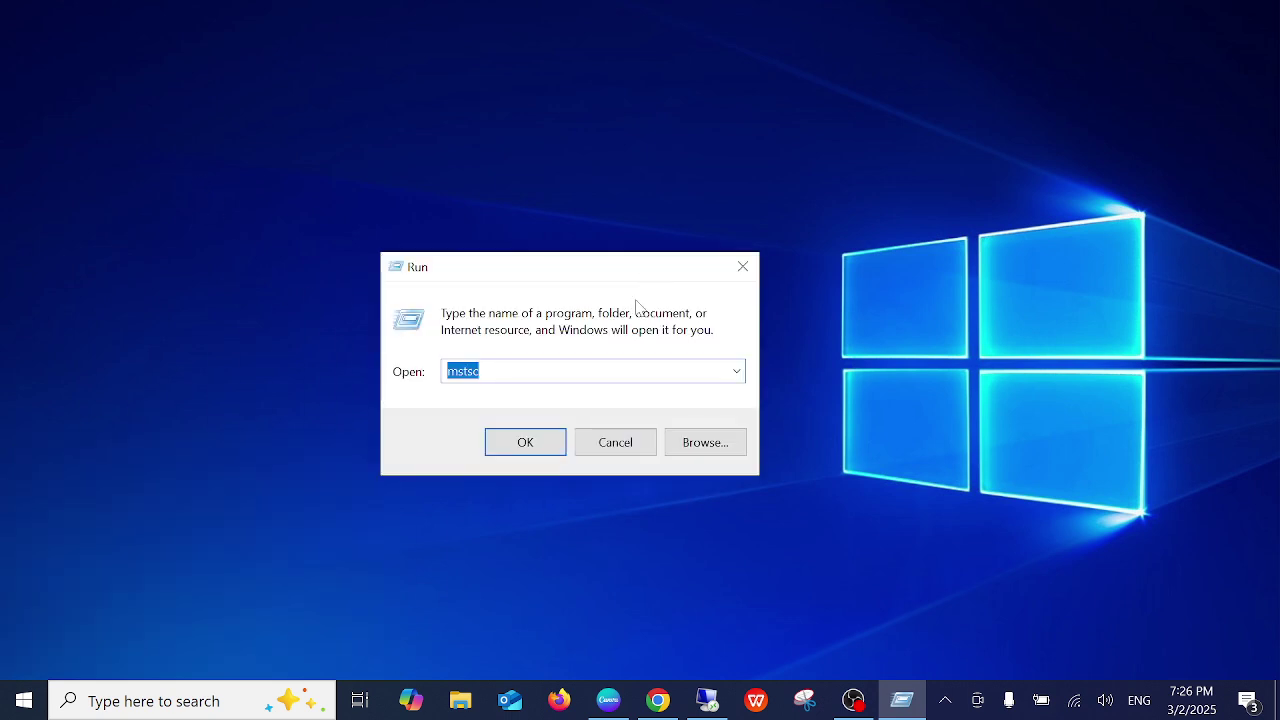
pyautogui.write('msinfo')
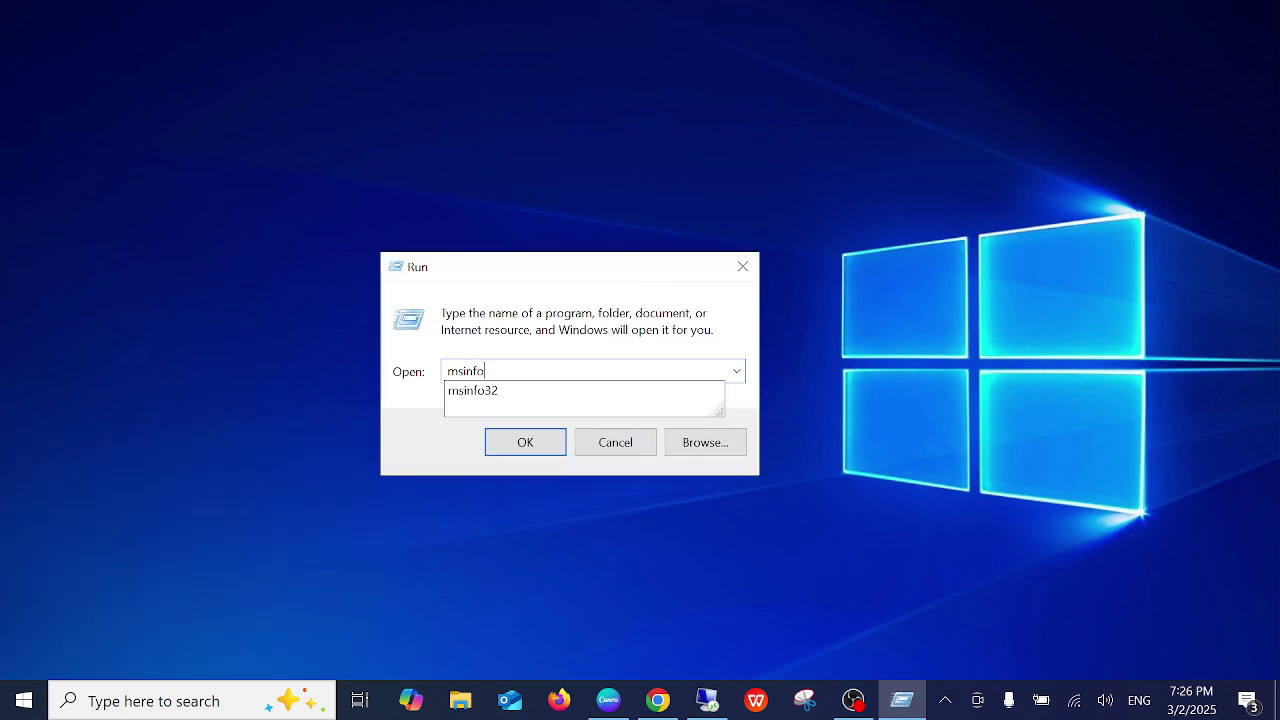
pyautogui.write('32')
pyautogui.press('Return')
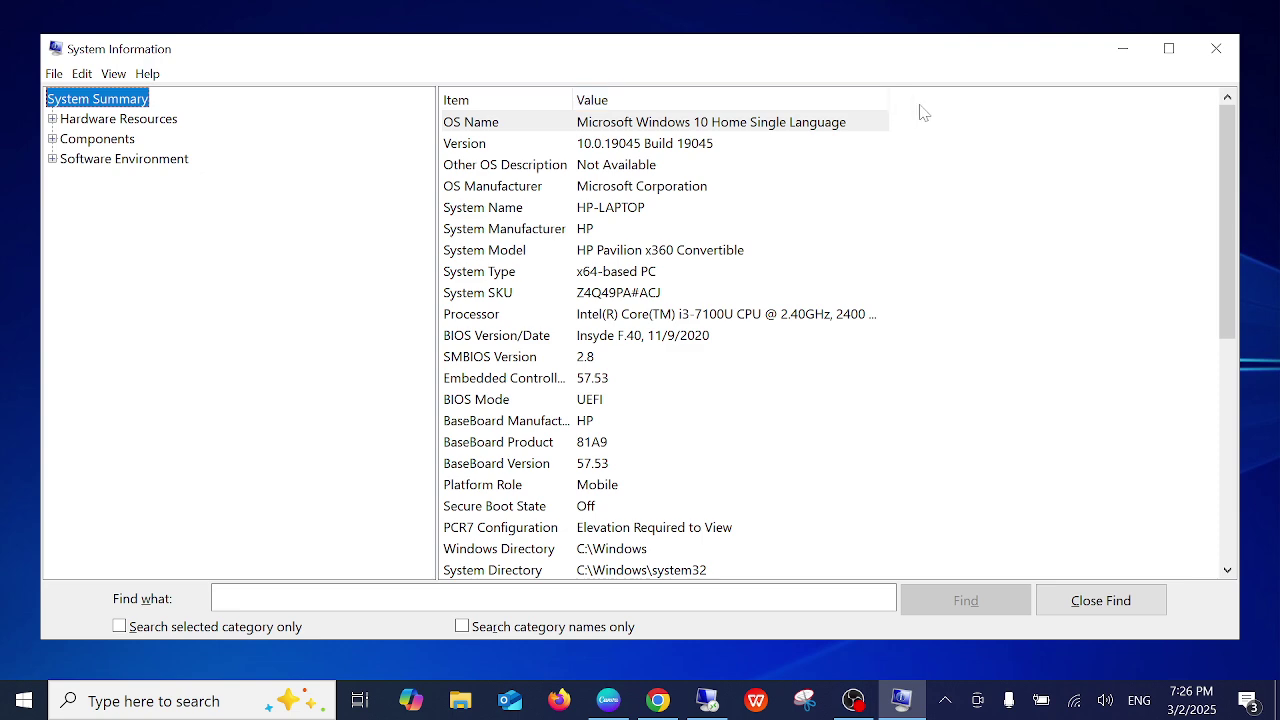
pyautogui.moveTo(889, 94); pyautogui.dragTo(934, 97)
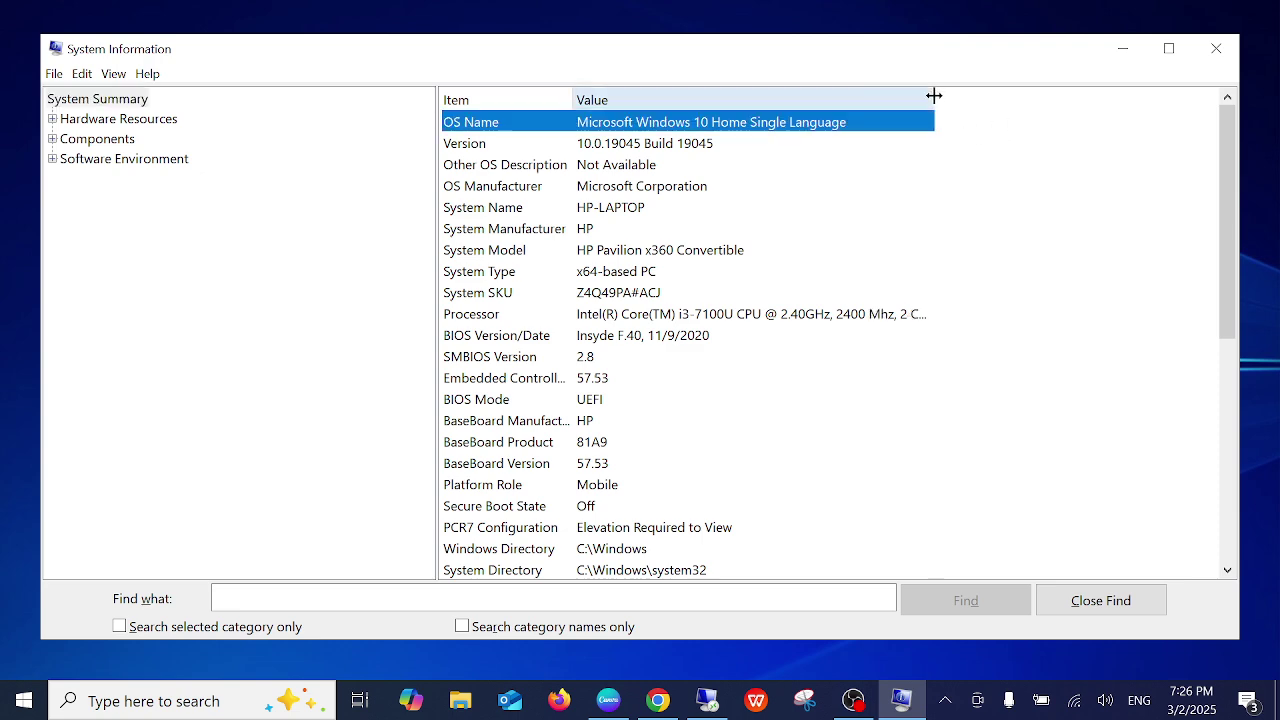
pyautogui.click(1169, 50)
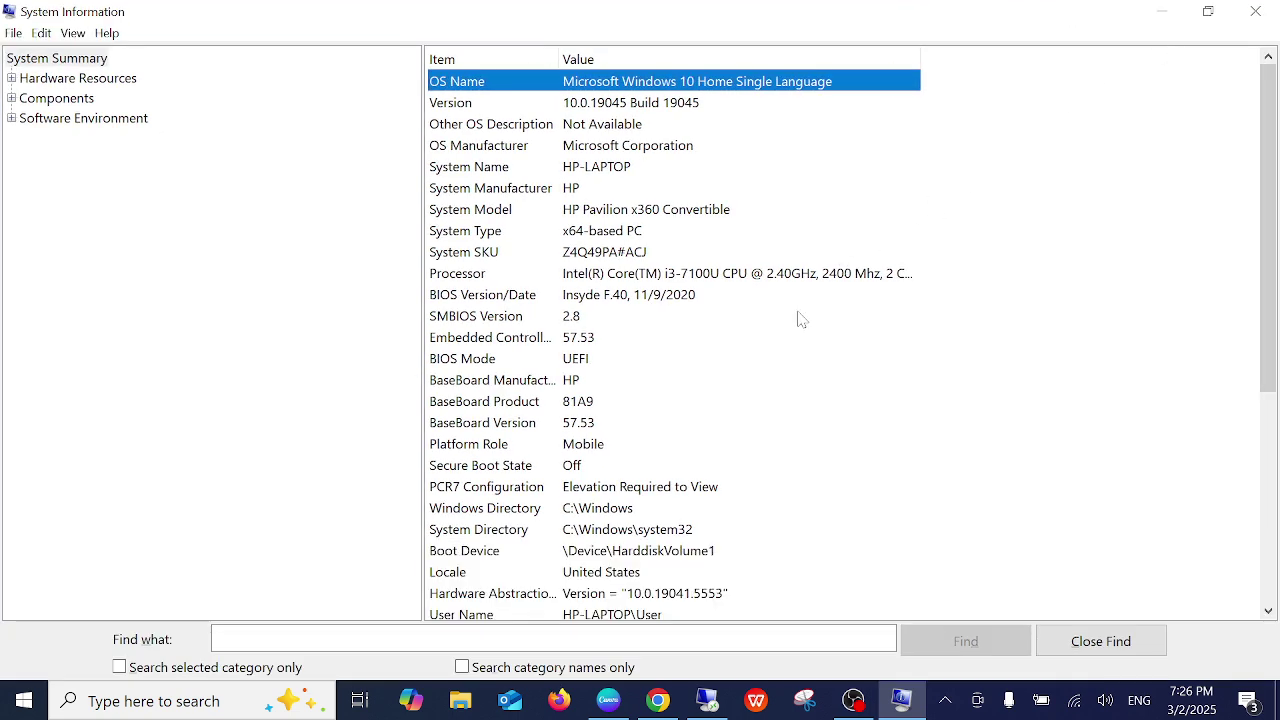
# - Inspect the Processor entry in the system summary of the local Windows 10 laptop
pyautogui.click(707, 700)
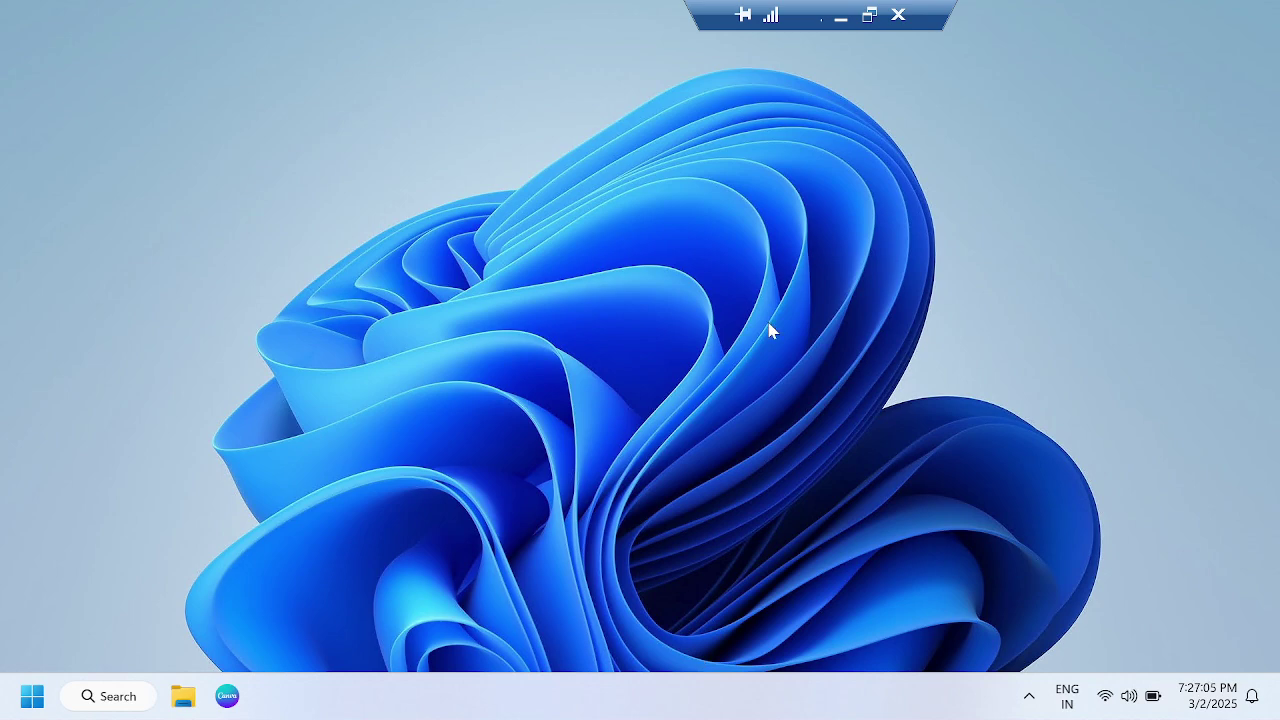
pyautogui.click(842, 16)
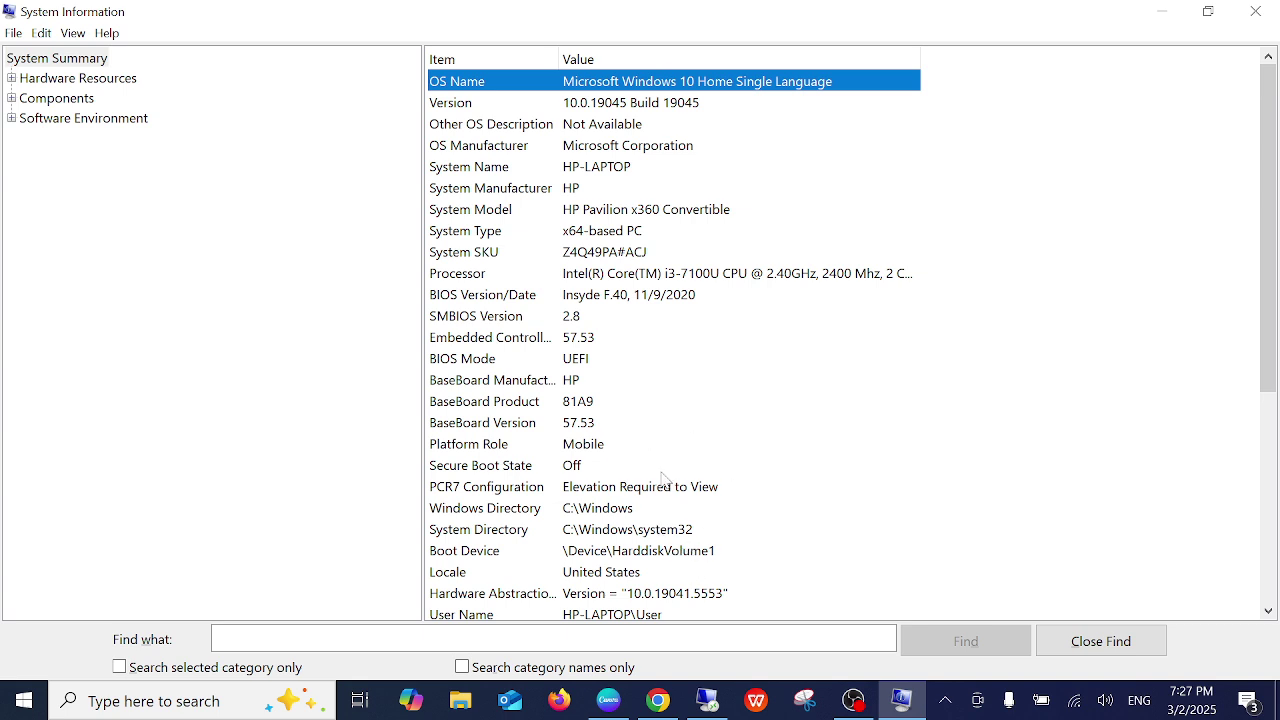
pyautogui.click(576, 281)
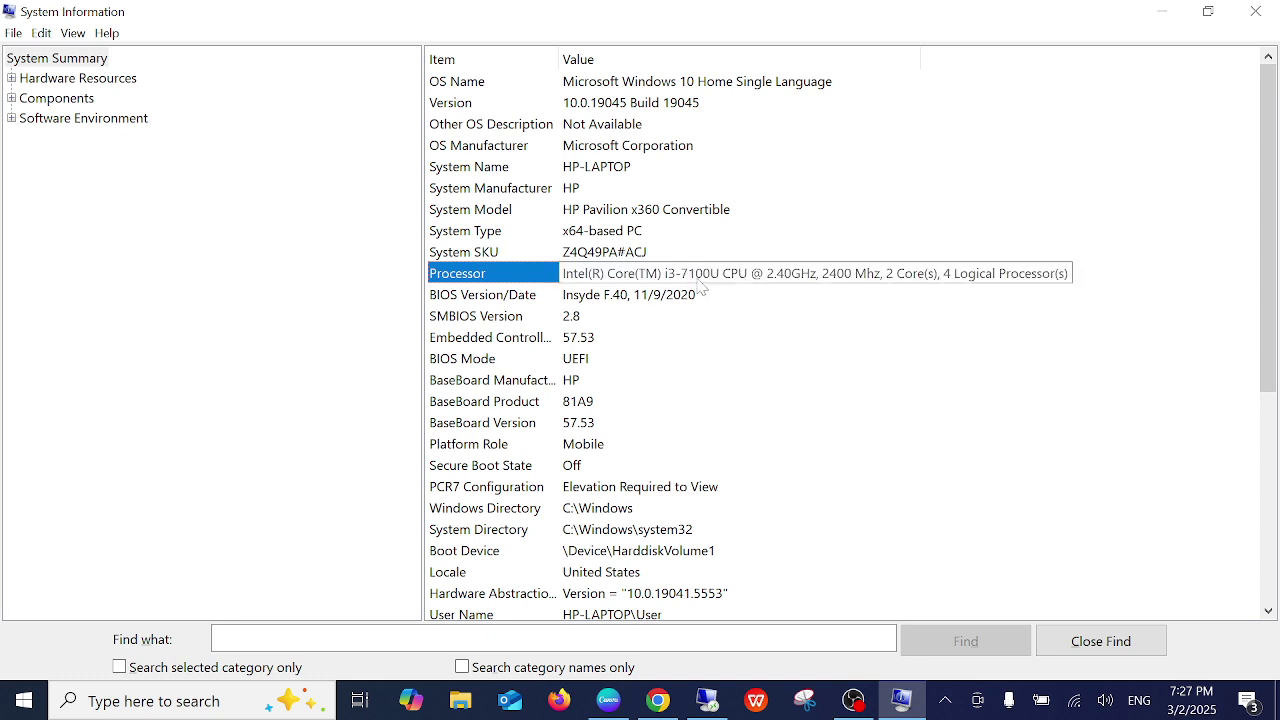
# - Switch to the remote Windows 11 desktop and run msinfo32 there to inspect its Processor entry
pyautogui.click(707, 700)
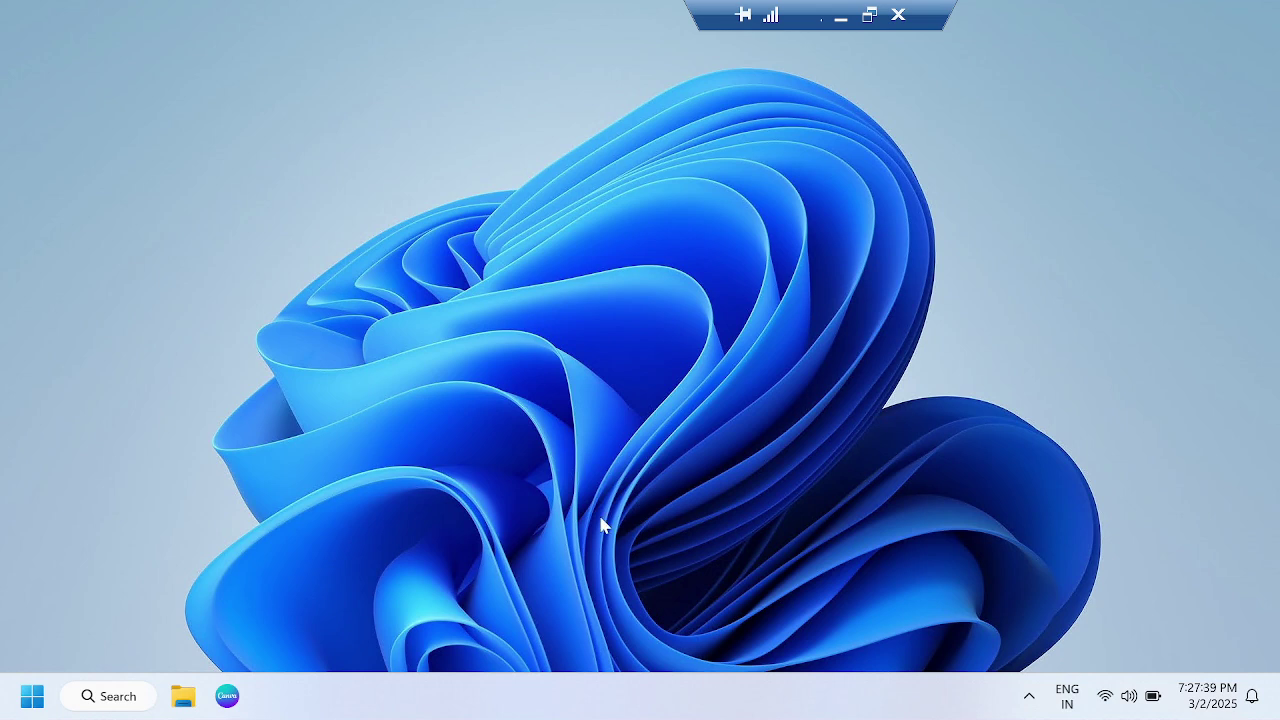
pyautogui.press('super+r')
pyautogui.write('sm')
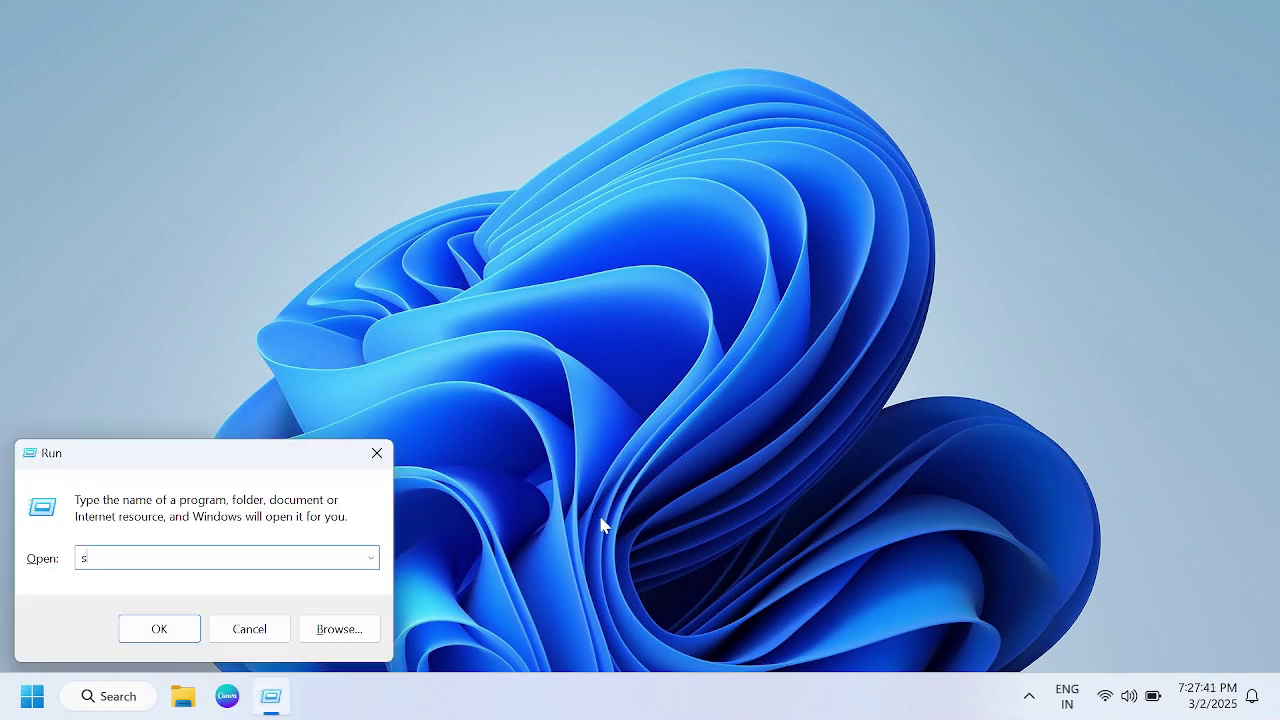
pyautogui.press('BackSpace')
pyautogui.write('msinfo32')
pyautogui.press('Return')
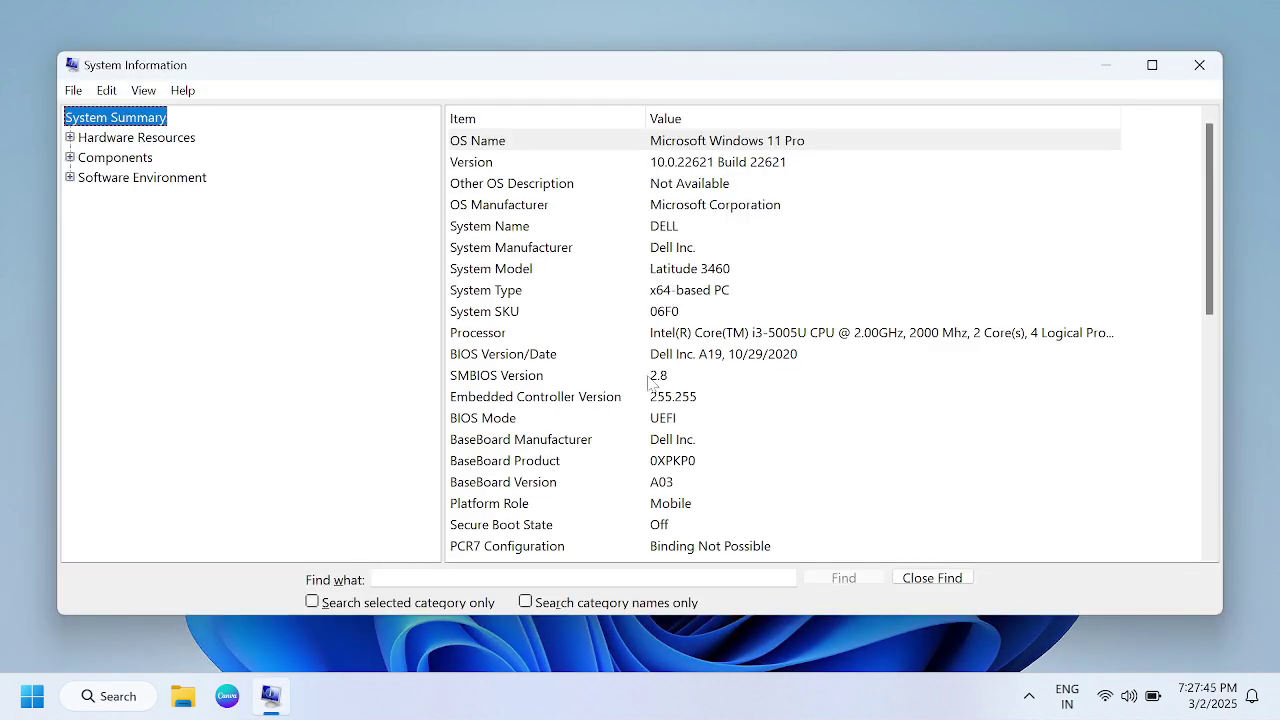
pyautogui.click(727, 340)
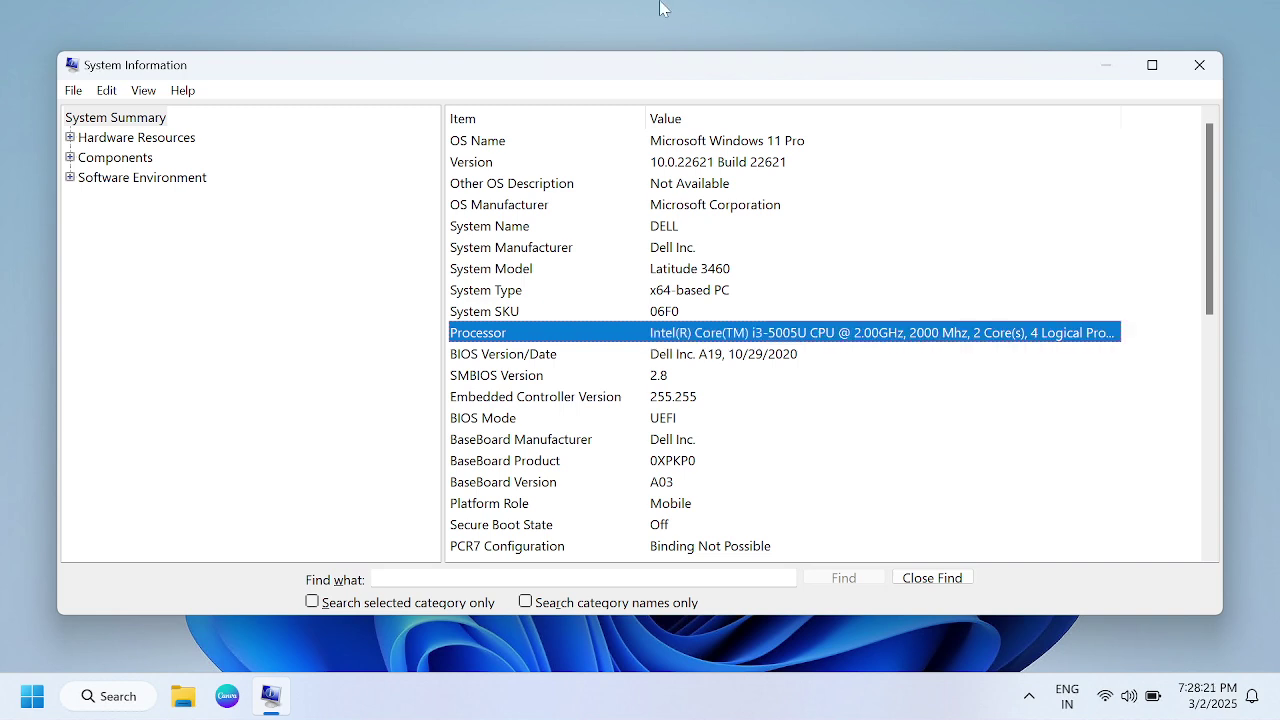
# - Return to the local laptop's System Information, widen the Value column to show full entries, and review the System Model and OS Name
pyautogui.click(840, 22)
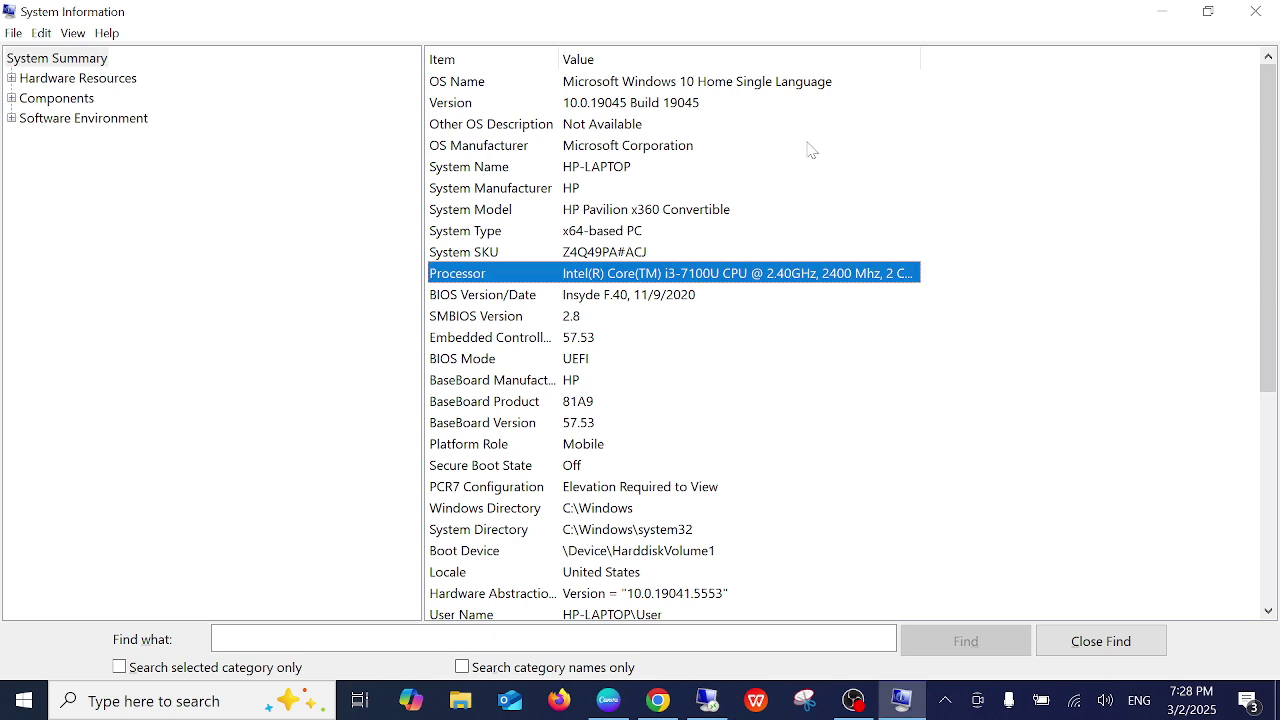
pyautogui.moveTo(920, 59); pyautogui.dragTo(1218, 104)
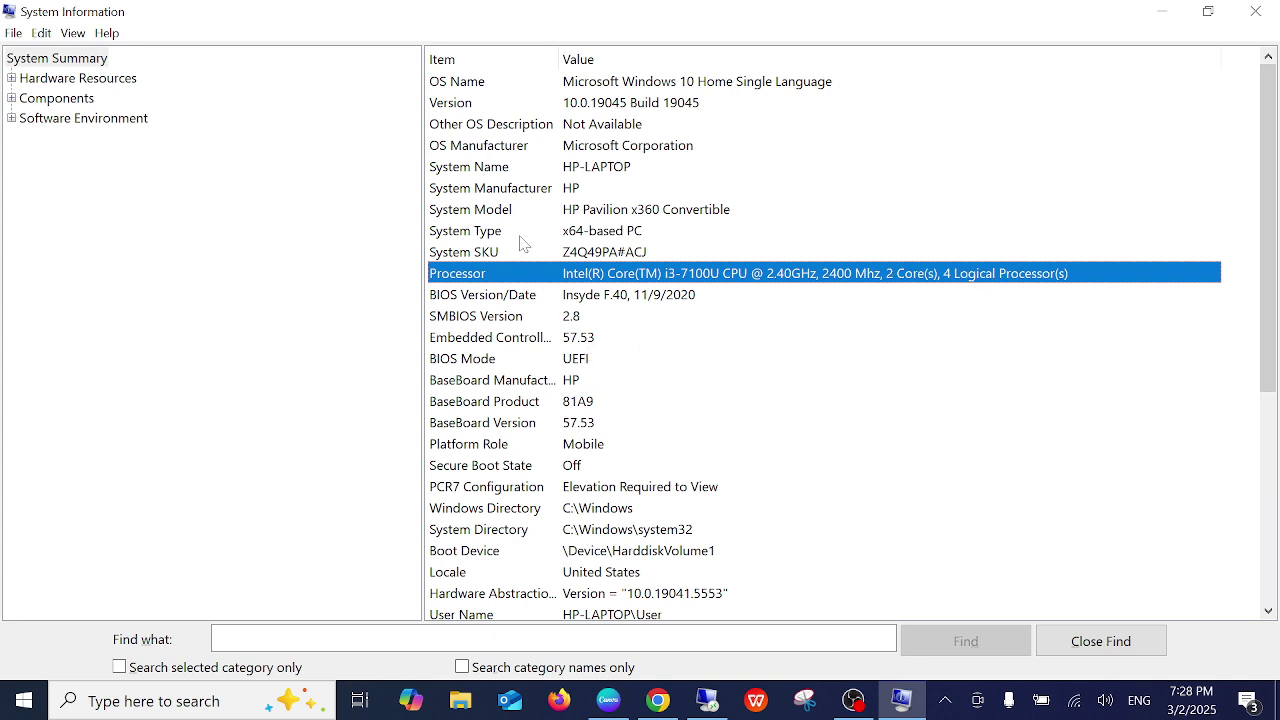
pyautogui.click(495, 217)
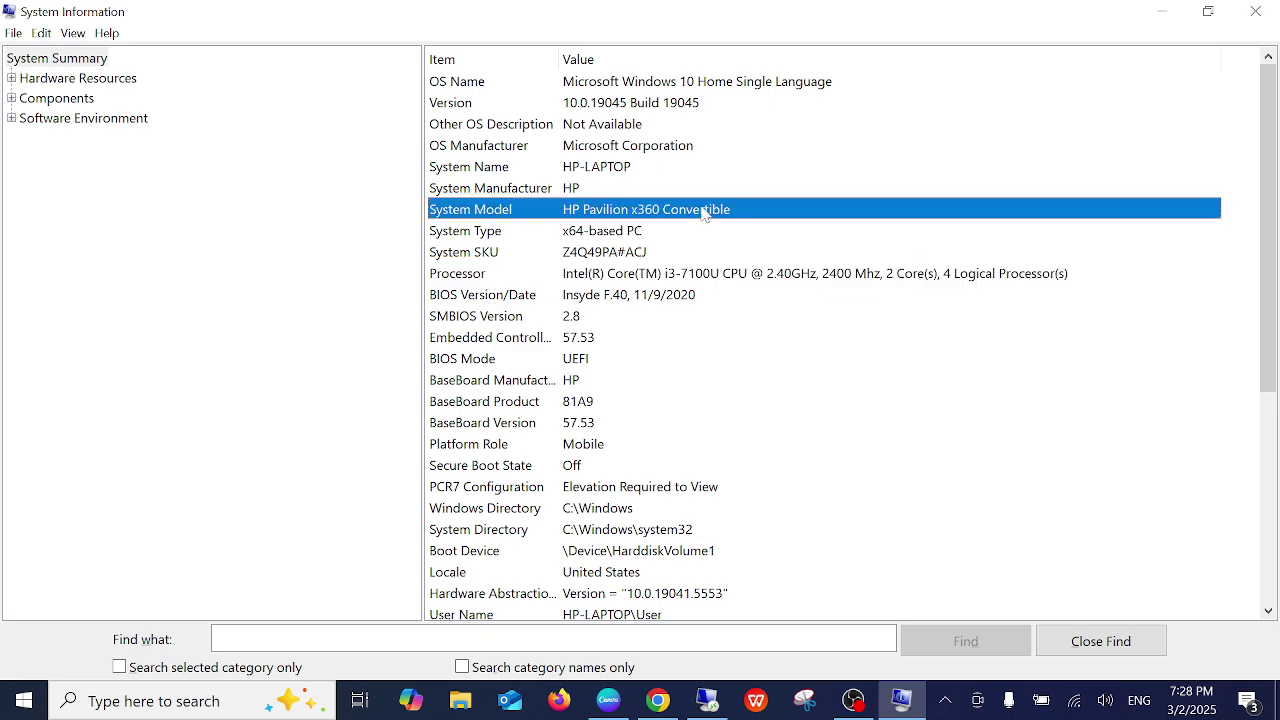
pyautogui.click(735, 84)
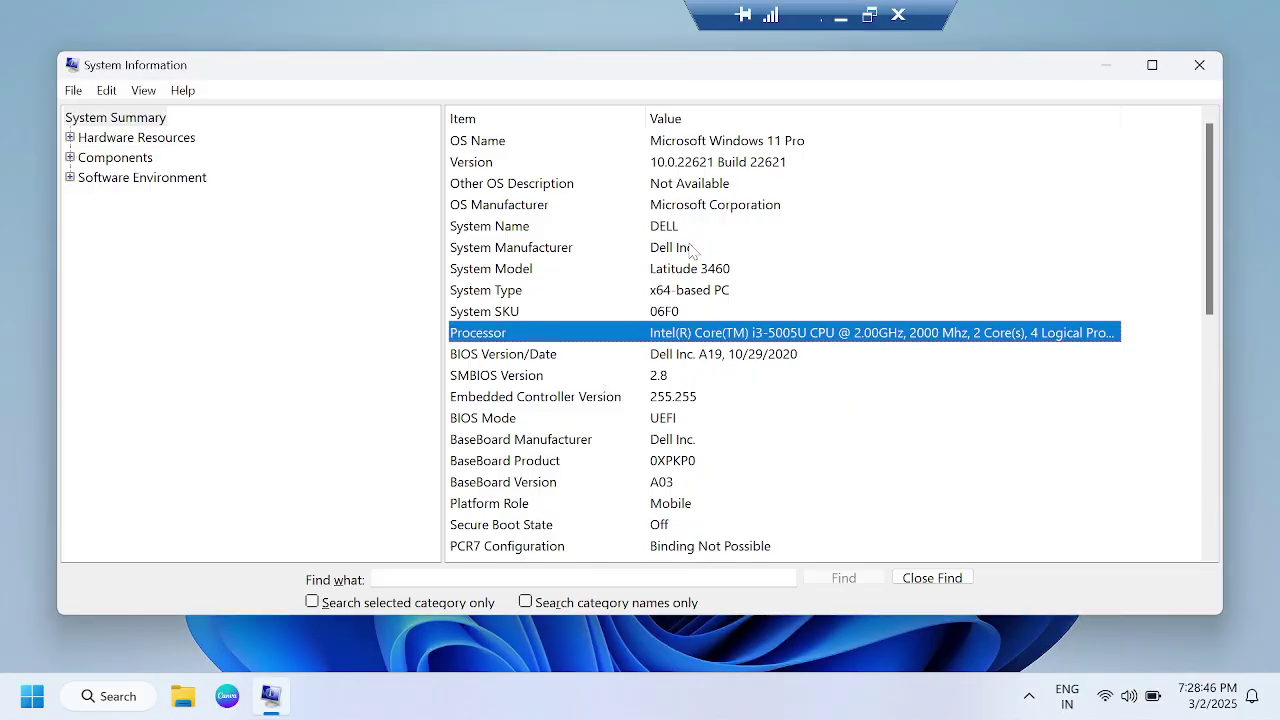
# - Review the OS name, version, OS manufacturer, system name, system manufacturer and model in the remote Windows 11 laptop's system summary
pyautogui.click(770, 144)
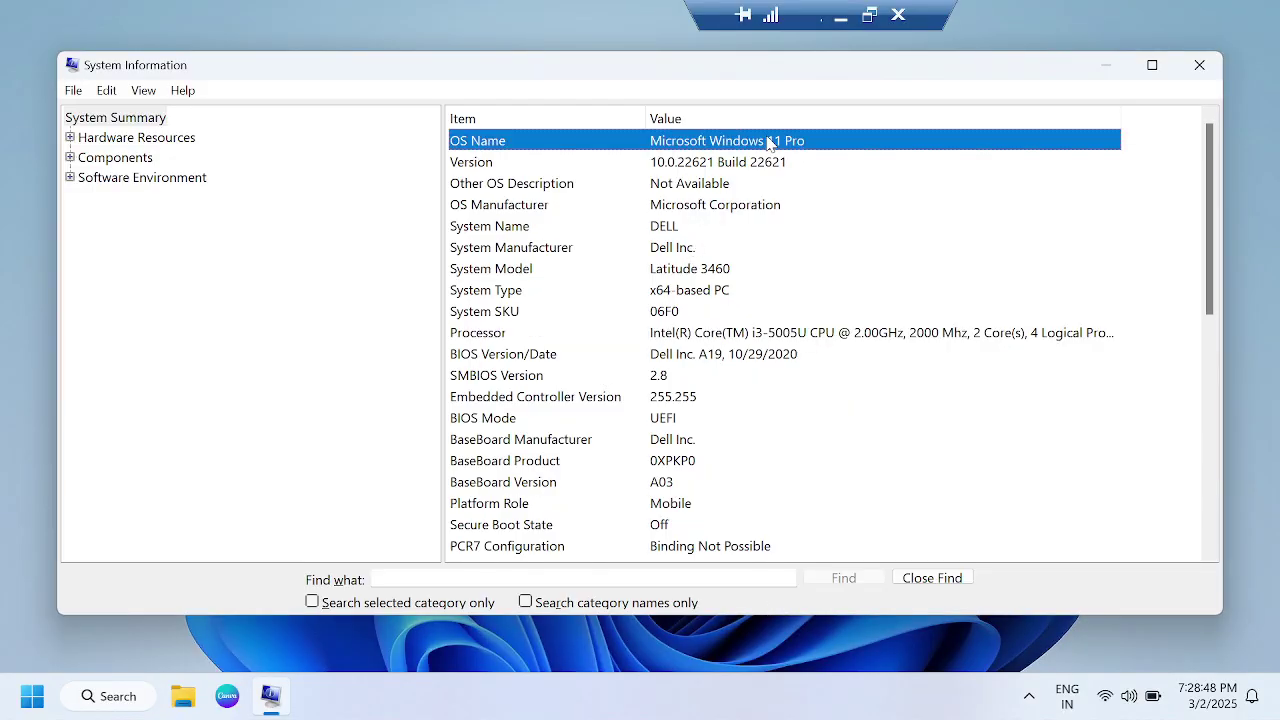
pyautogui.click(653, 168)
pyautogui.click(686, 210)
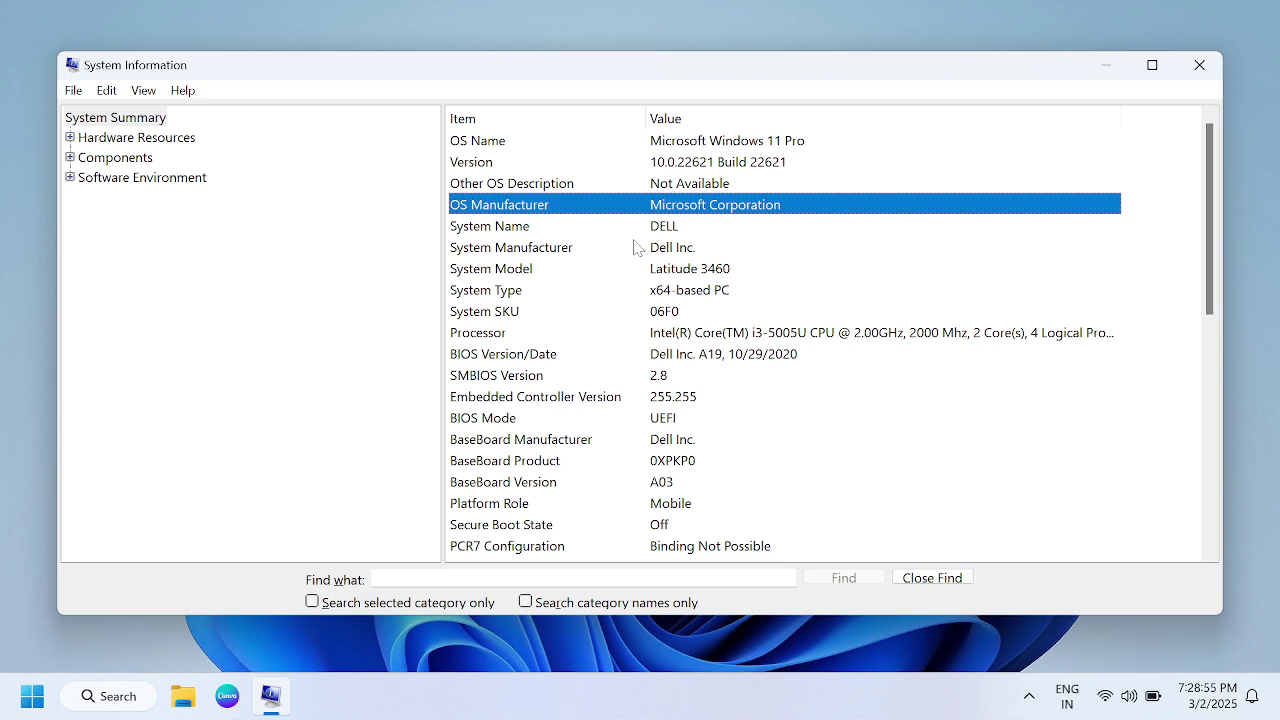
pyautogui.click(624, 233)
pyautogui.click(662, 250)
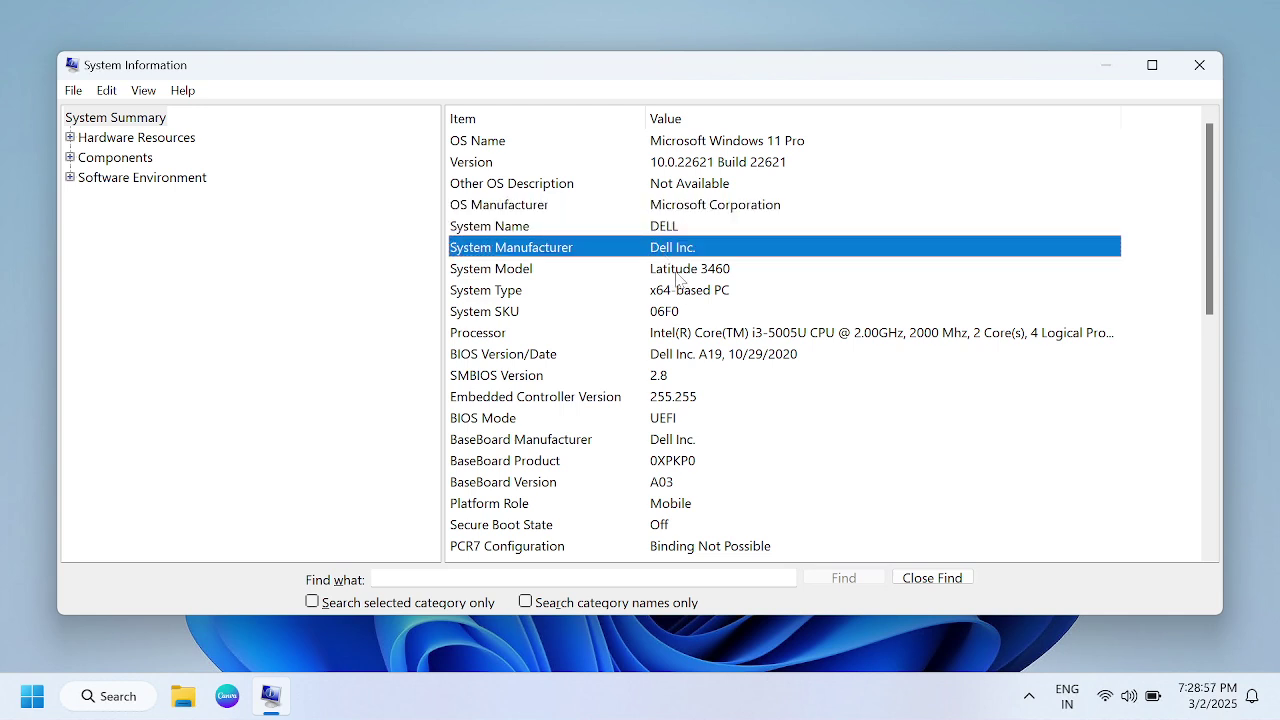
pyautogui.click(676, 273)
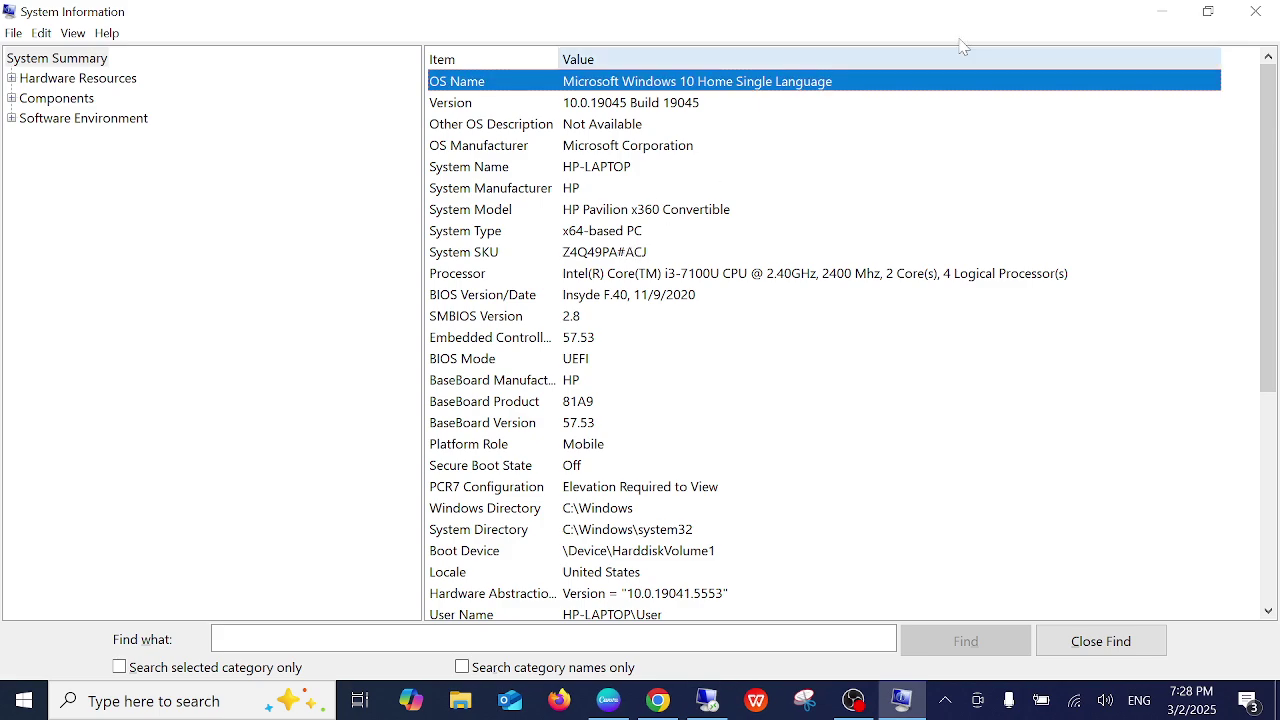
# - Minimize System Information on the local laptop and open Task Manager in a maximized window
pyautogui.click(1161, 12)
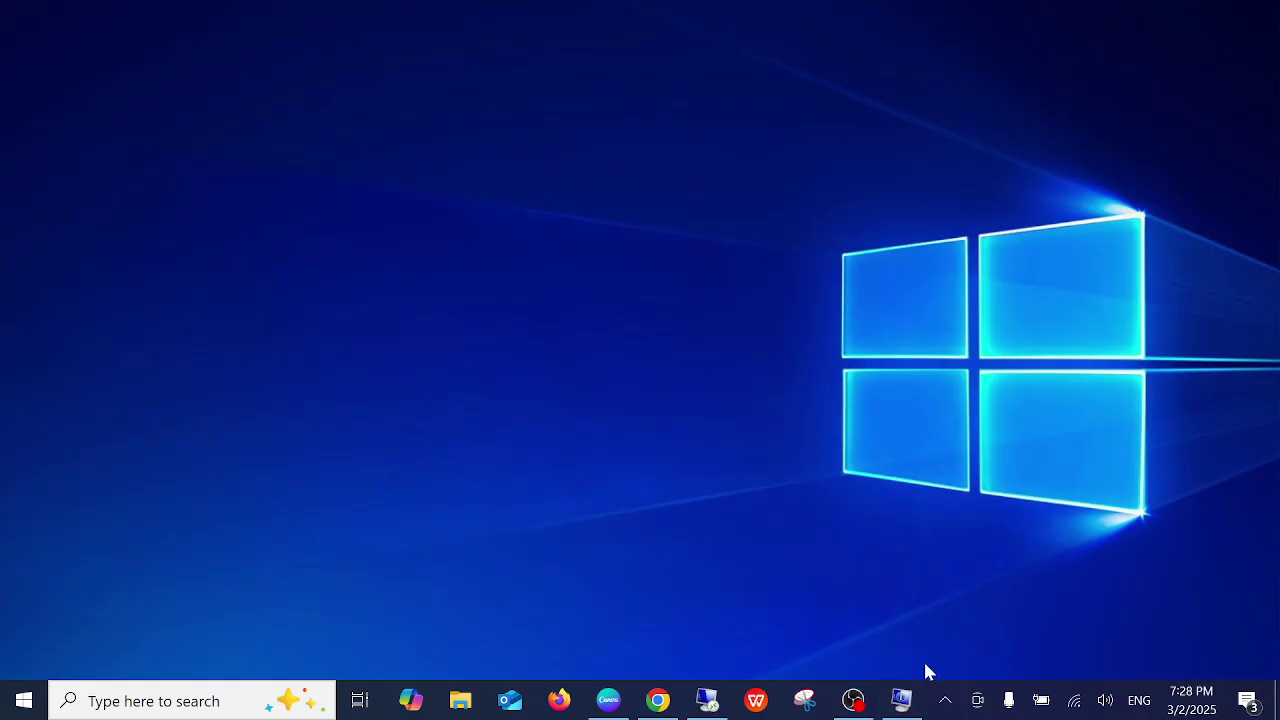
pyautogui.rightClick(936, 697)
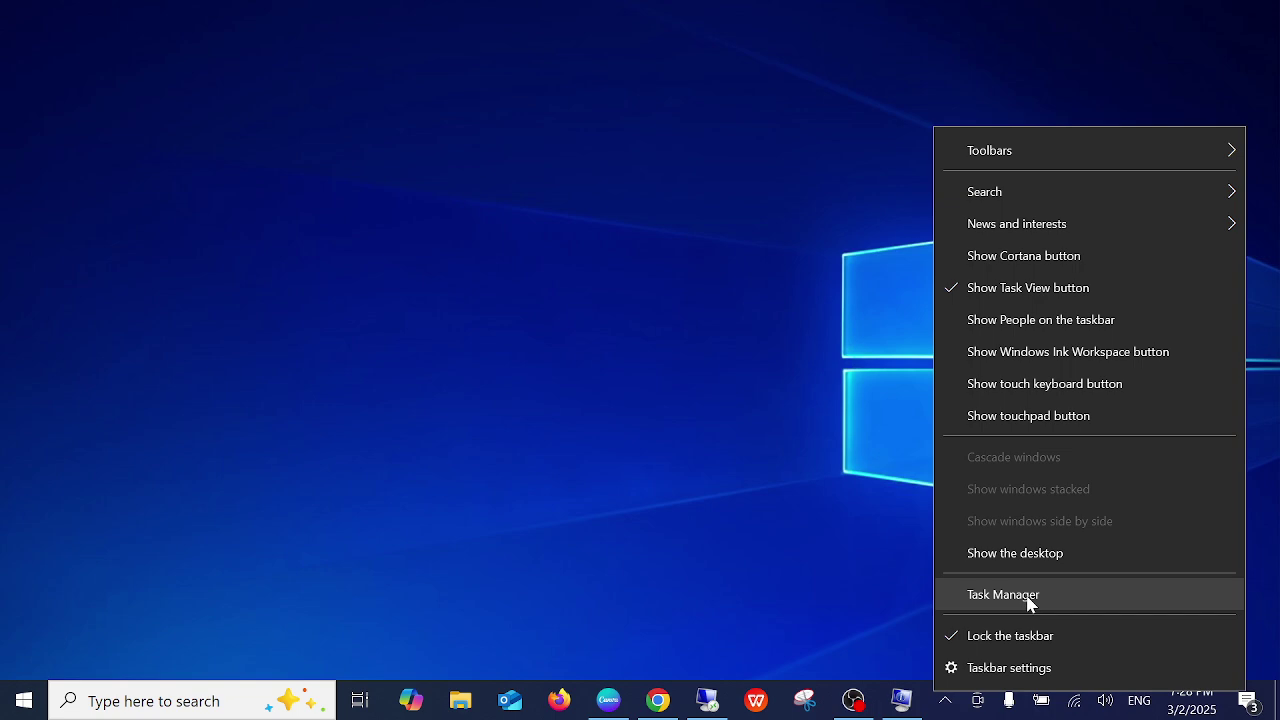
pyautogui.click(1008, 598)
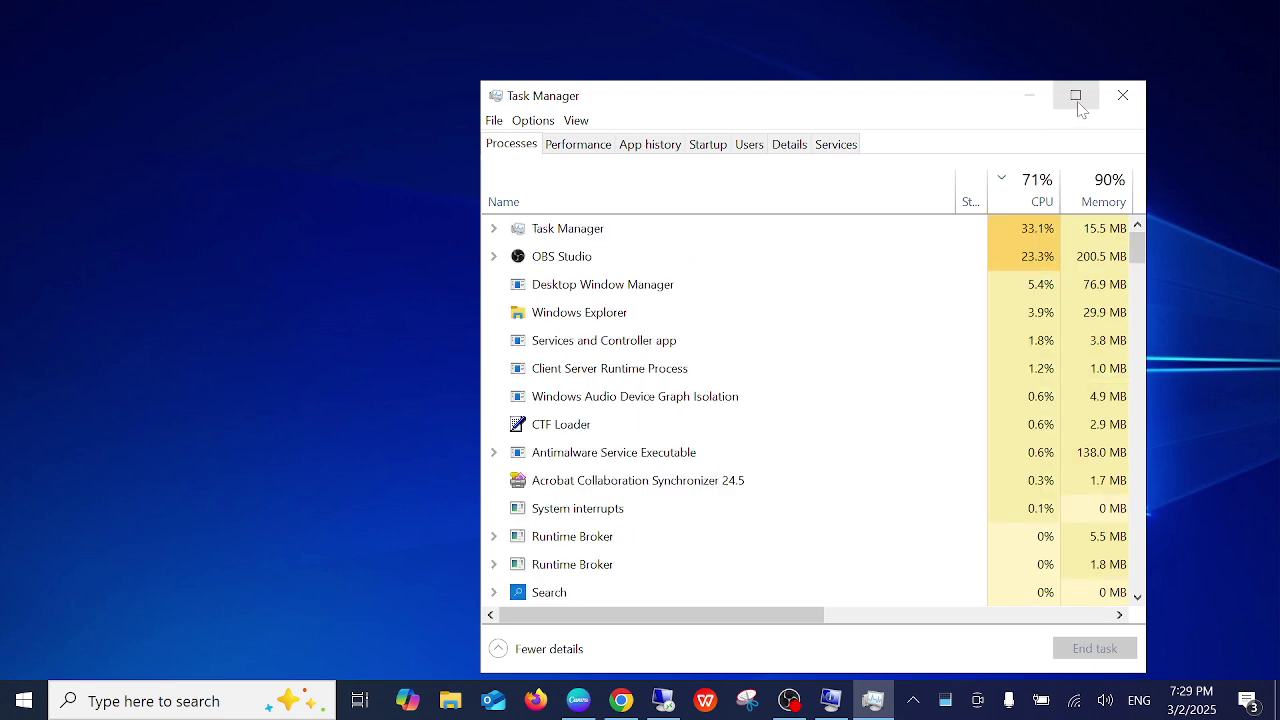
pyautogui.click(1076, 95)
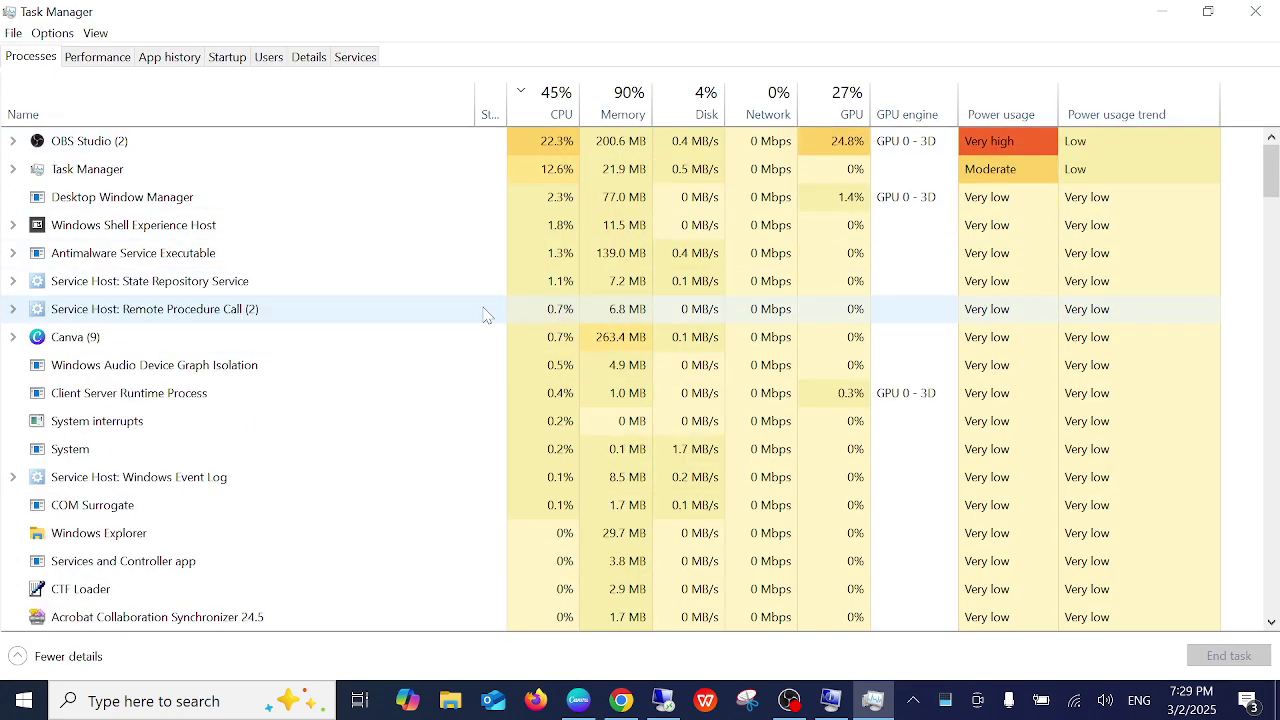
# - Examine the CPU model and the memory size, speed and slot usage in the local Task Manager's performance details
pyautogui.click(104, 60)
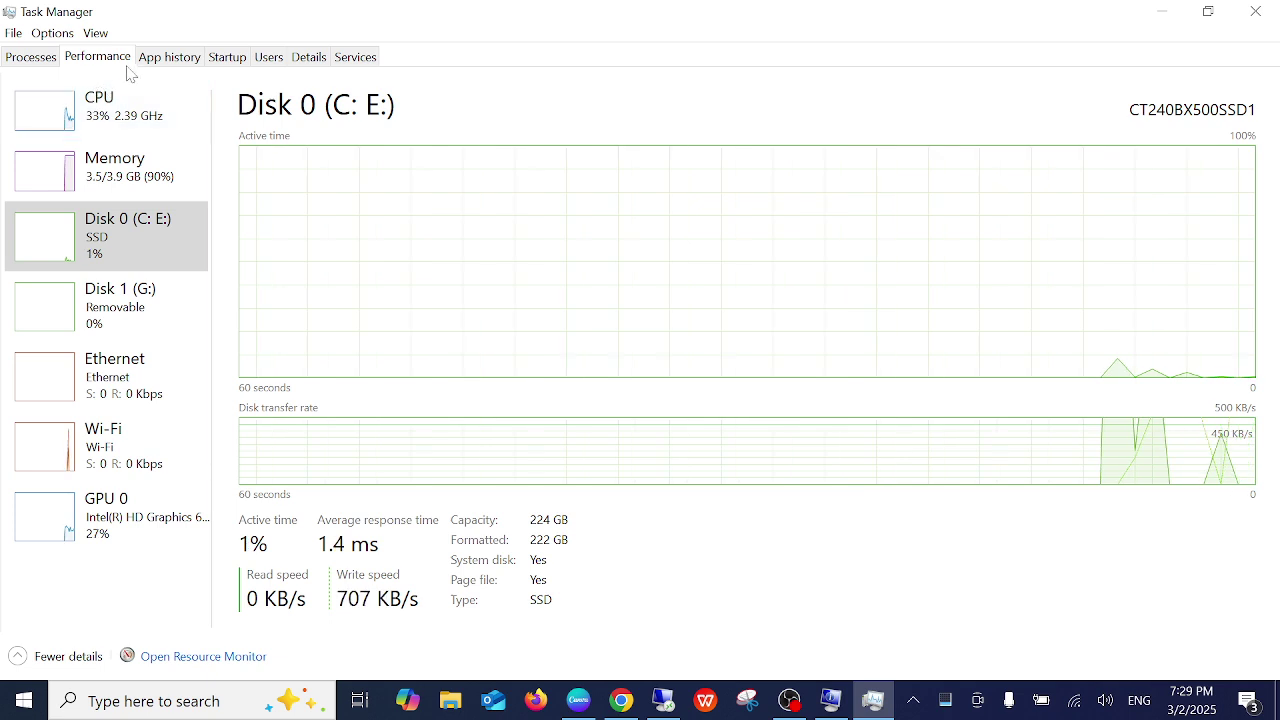
pyautogui.click(117, 111)
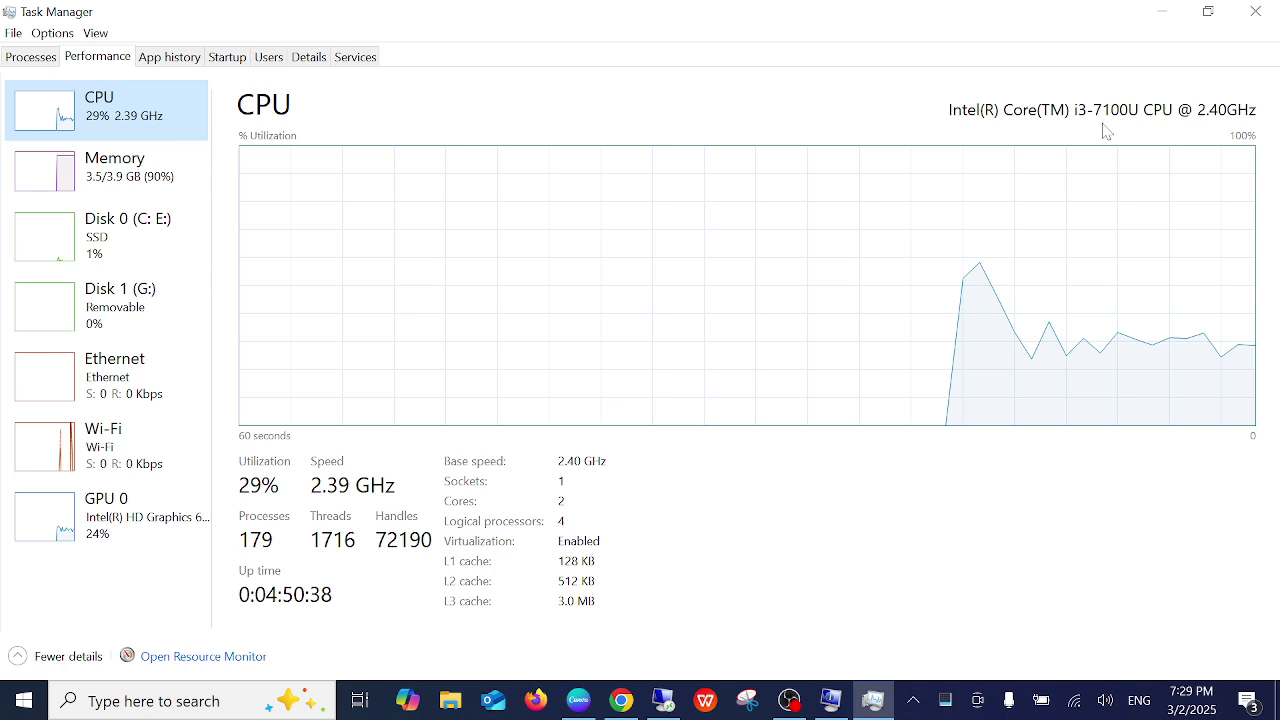
pyautogui.click(113, 178)
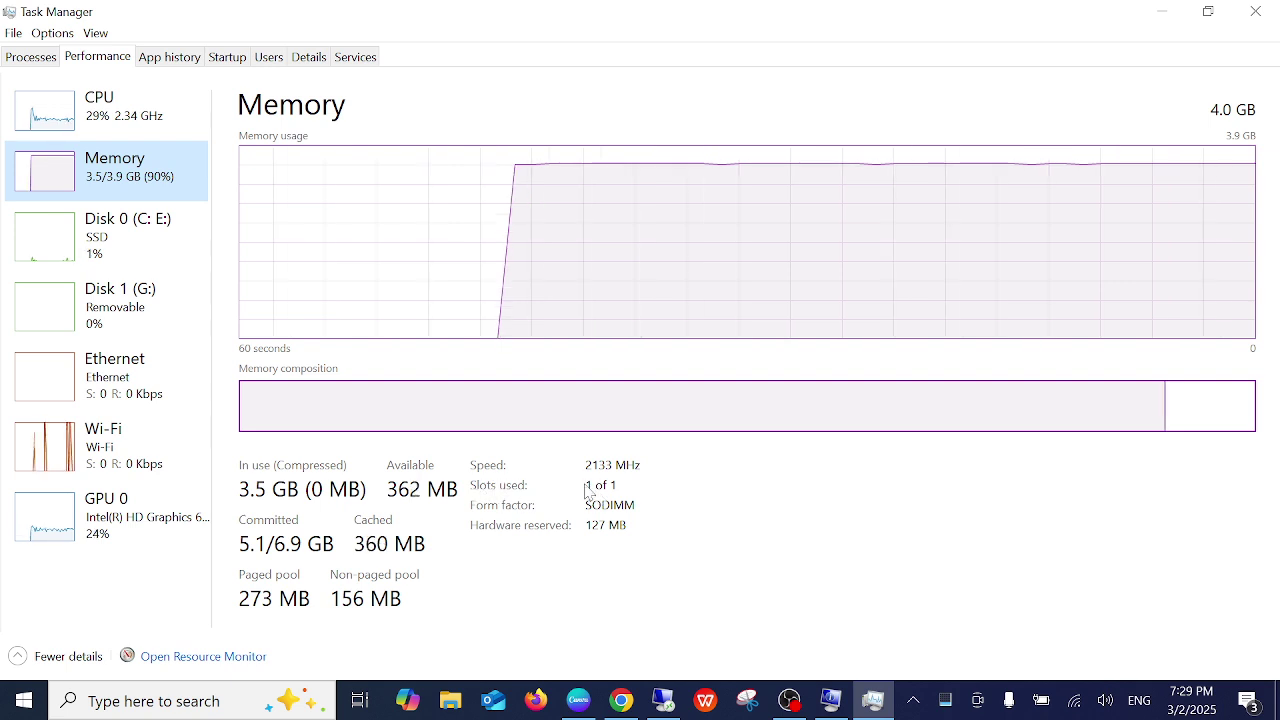
pyautogui.moveTo(618, 496)
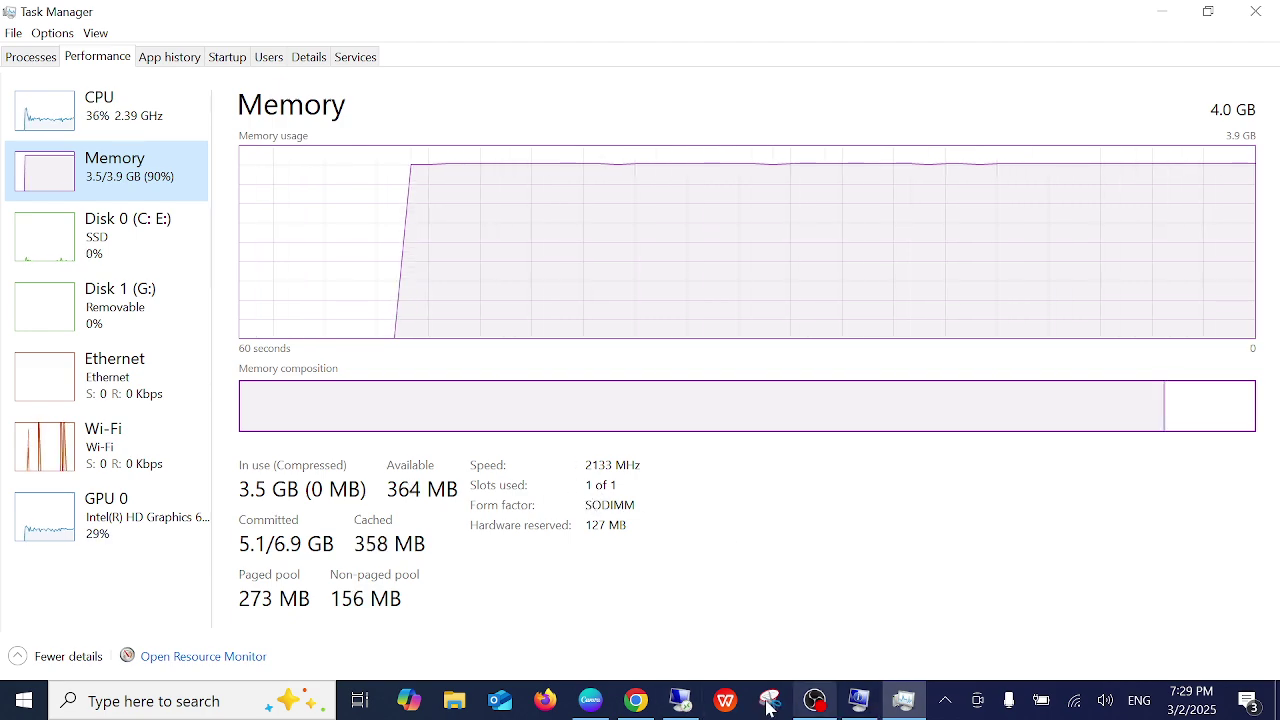
# - Switch to the remote Windows 11 desktop, minimize System Information there and open Task Manager in a maximized window
pyautogui.click(862, 703)
pyautogui.rightClick(843, 700)
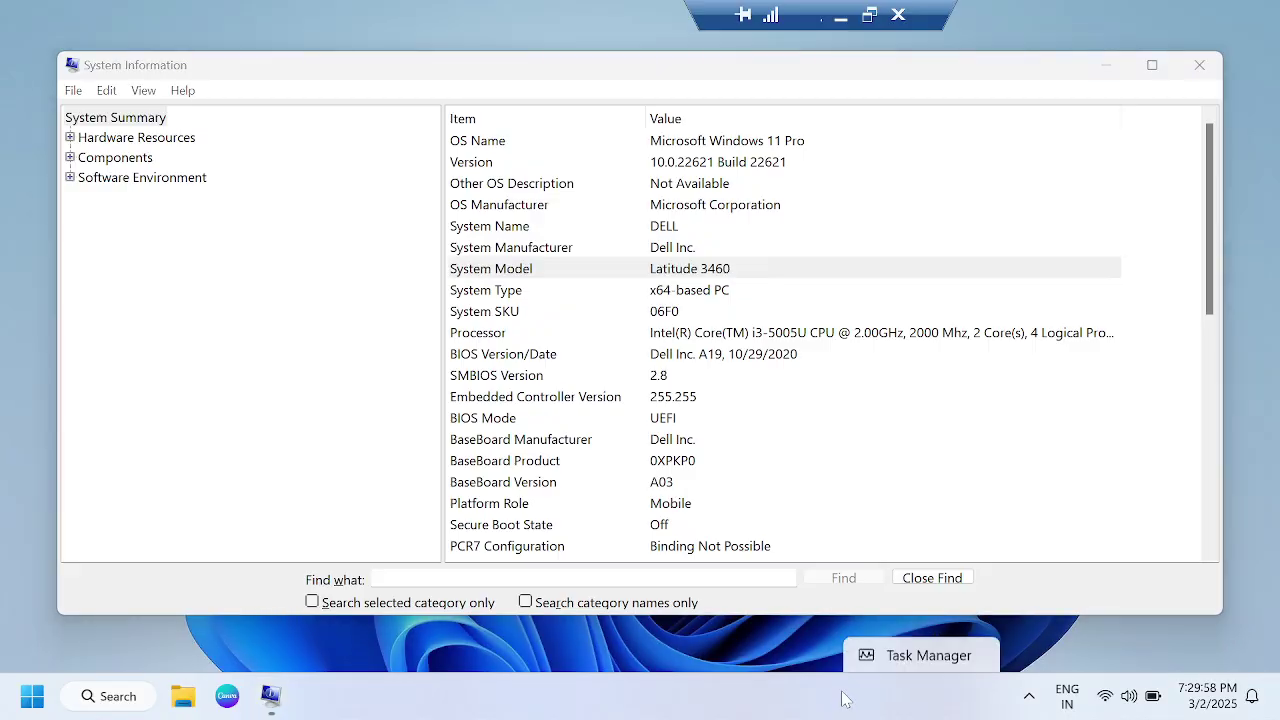
pyautogui.click(955, 621)
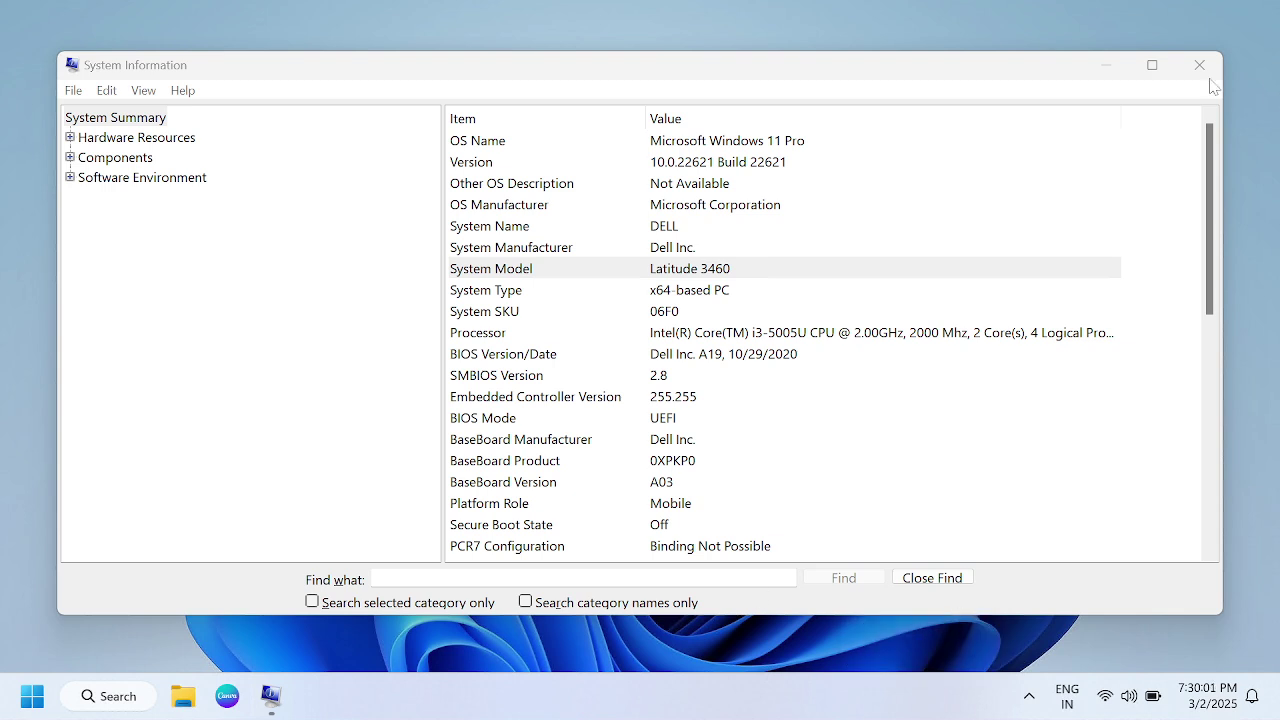
pyautogui.click(1106, 65)
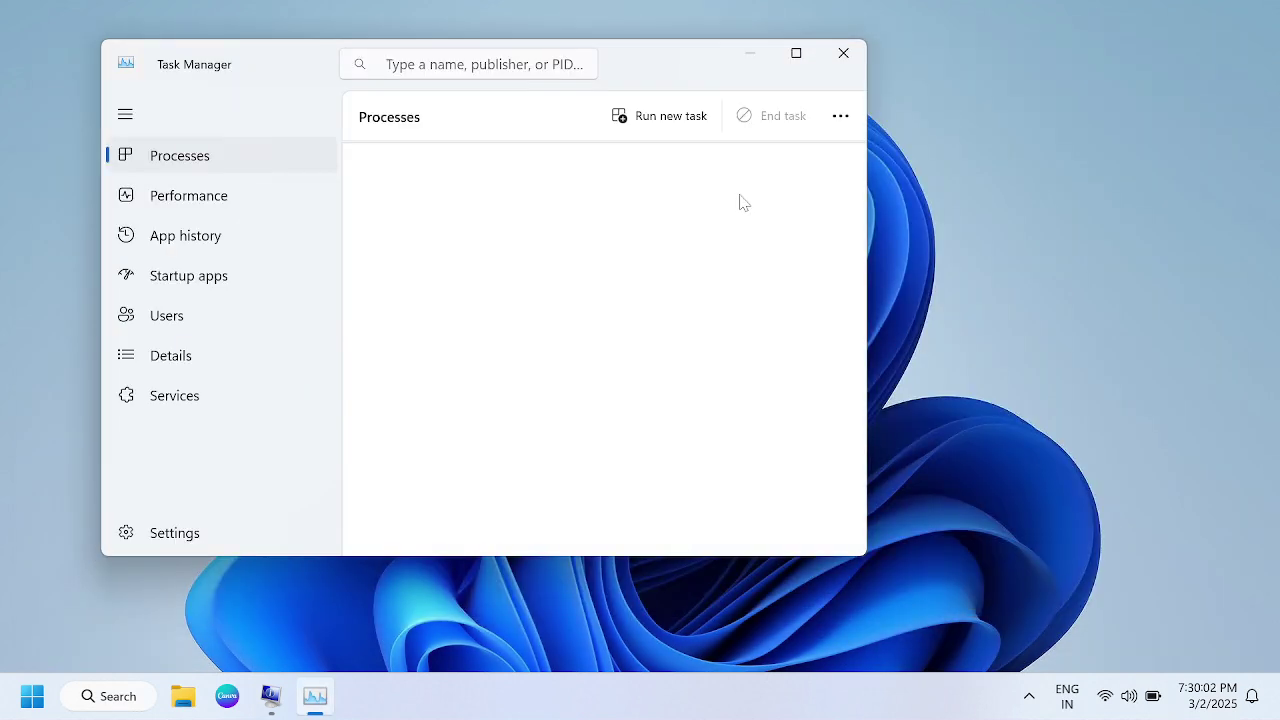
pyautogui.click(796, 53)
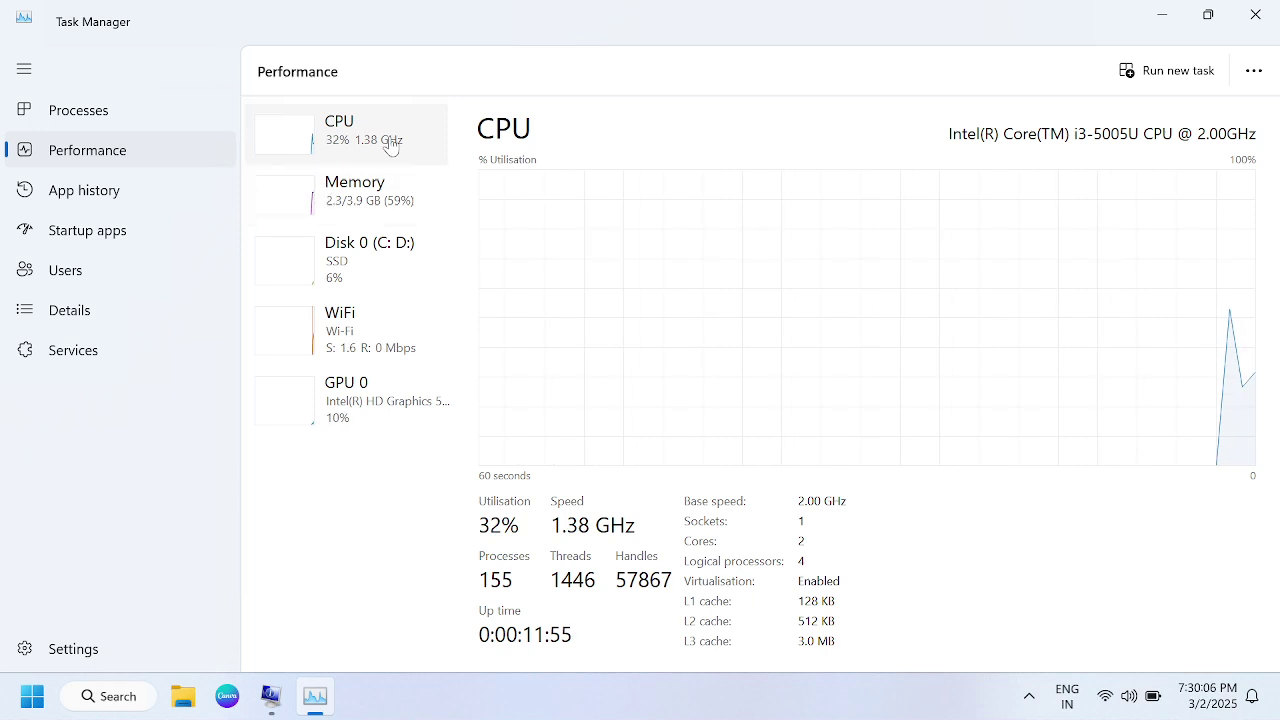
# - Examine the memory and Disk 0 performance details on the remote laptop, then return to the local Task Manager
pyautogui.click(366, 198)
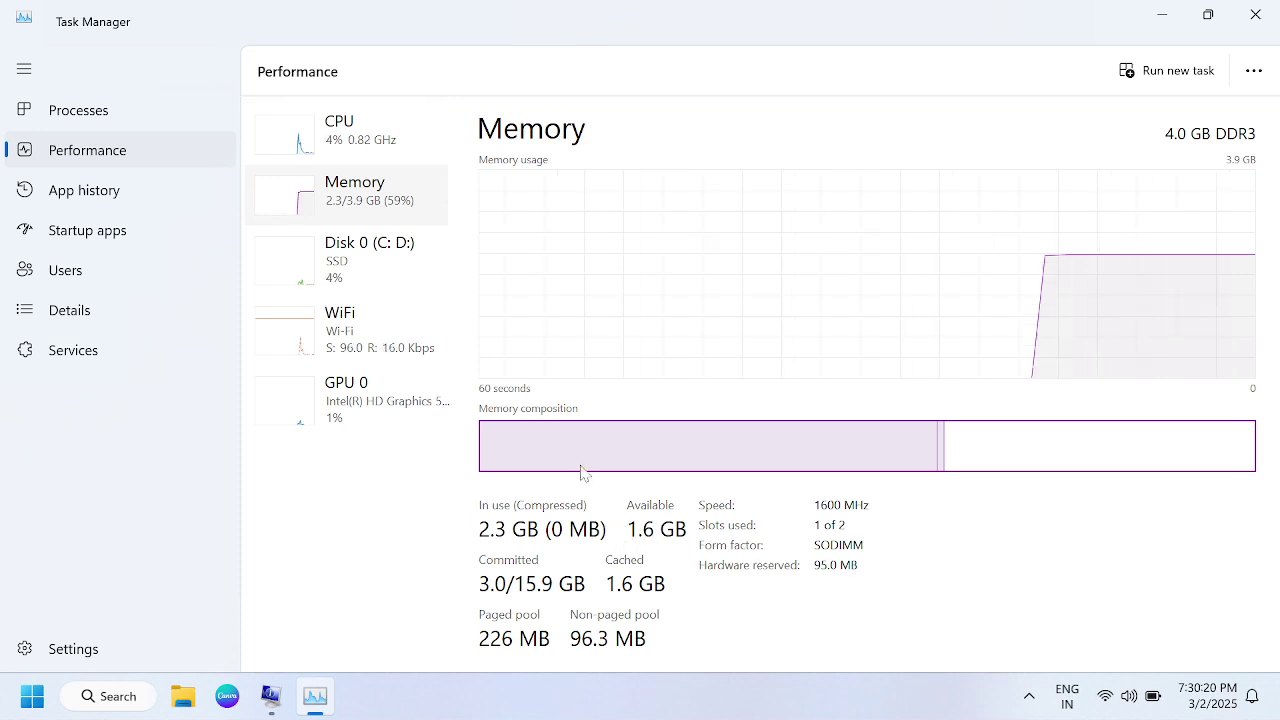
pyautogui.click(370, 264)
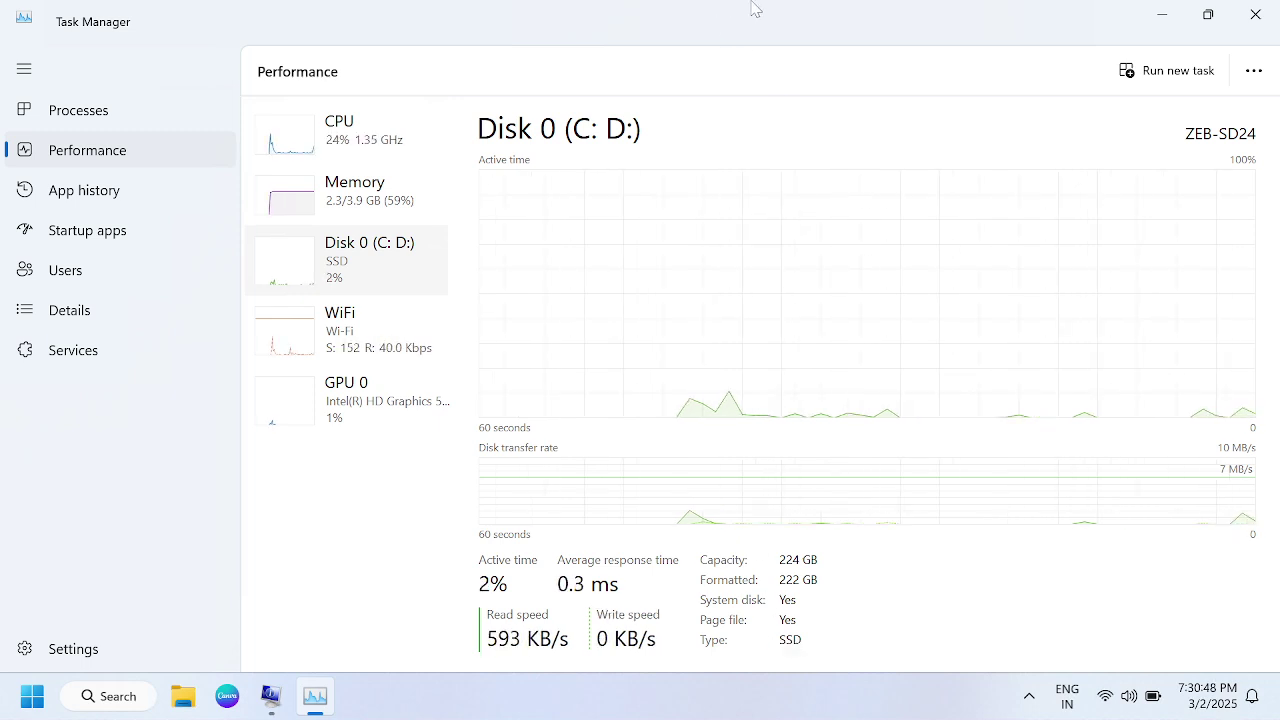
pyautogui.moveTo(752, 8)
pyautogui.click(840, 19)
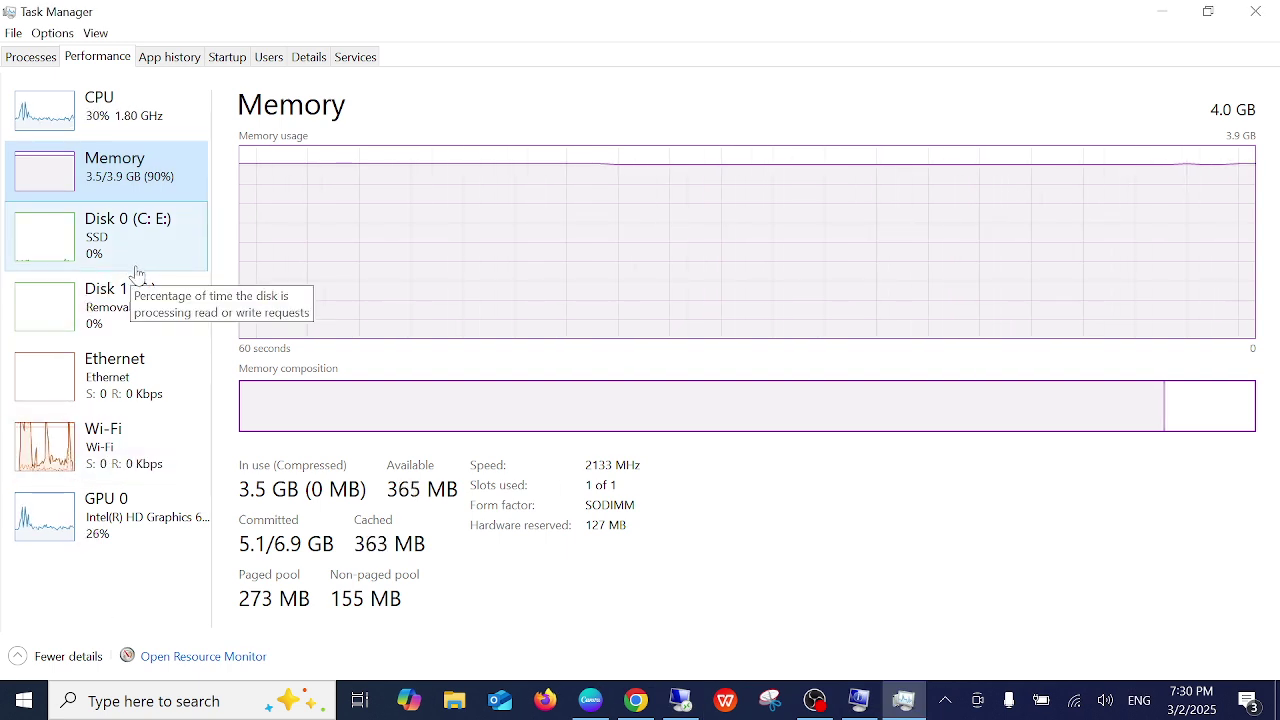
# - Examine the GPU, Wi-Fi, Ethernet, disk and memory performance details in the local Task Manager, finishing on the process list
pyautogui.click(107, 532)
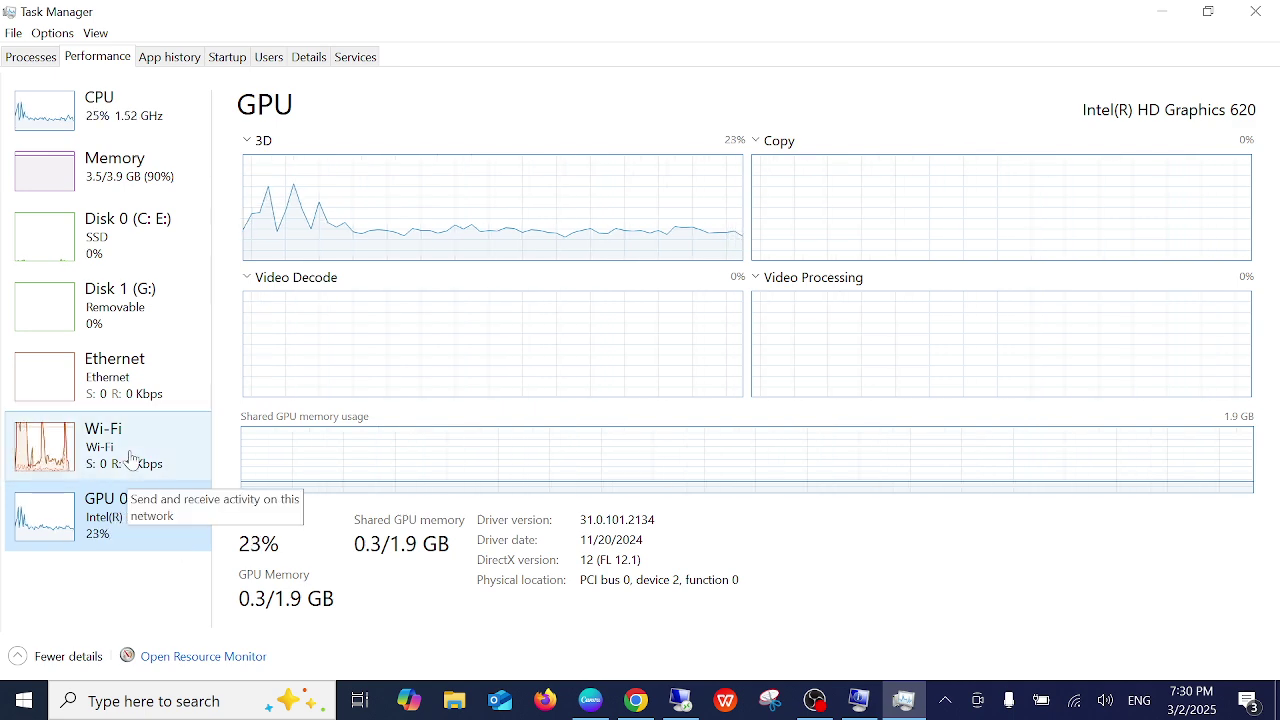
pyautogui.click(128, 455)
pyautogui.click(122, 368)
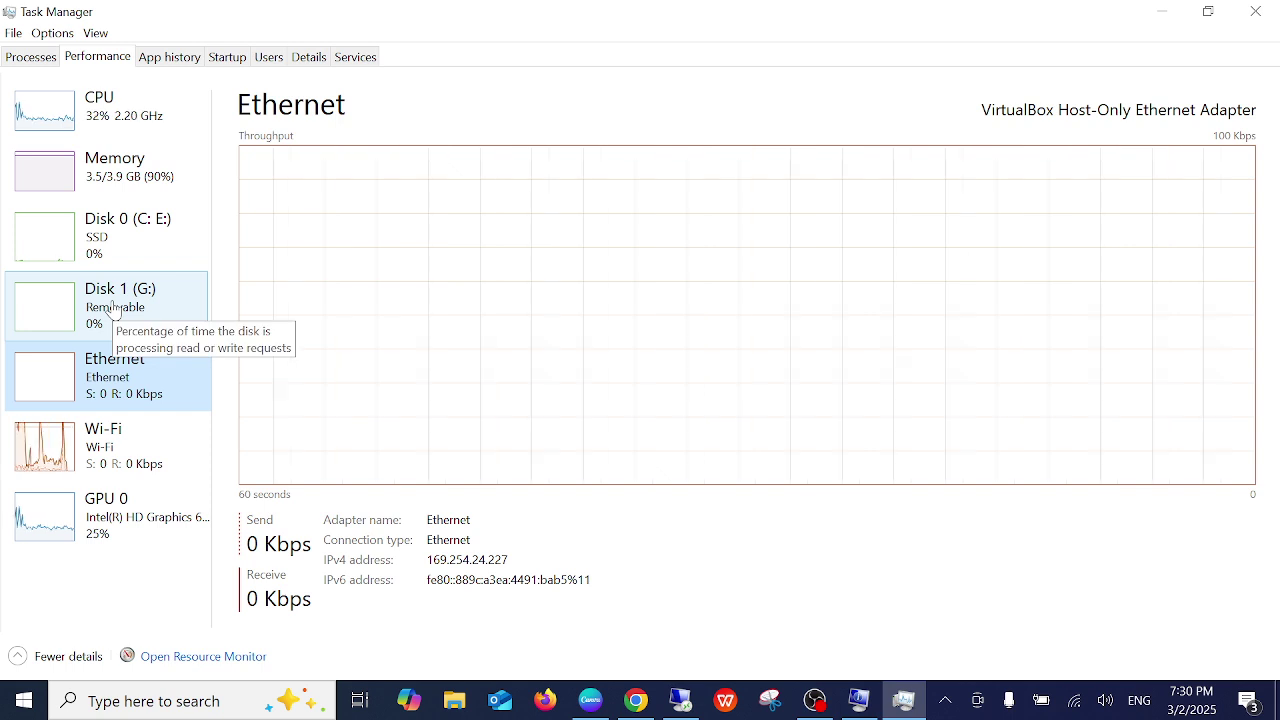
pyautogui.click(113, 310)
pyautogui.click(132, 243)
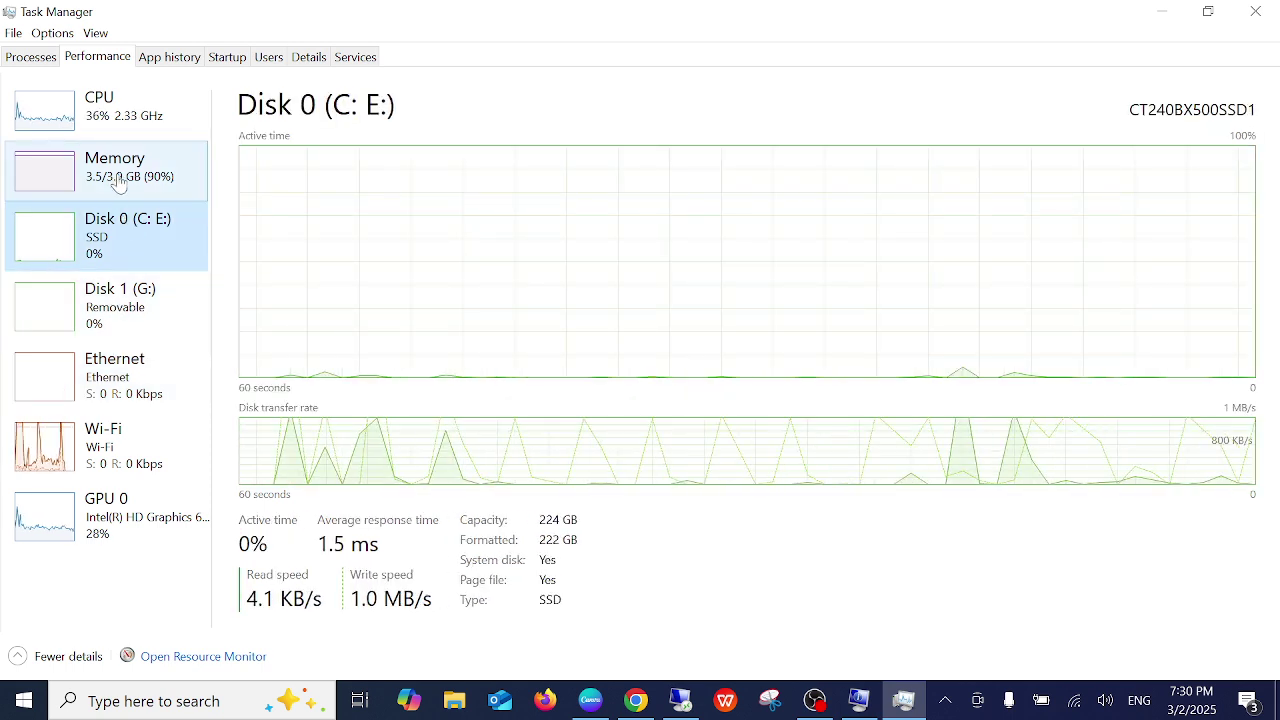
pyautogui.click(120, 176)
pyautogui.click(32, 57)
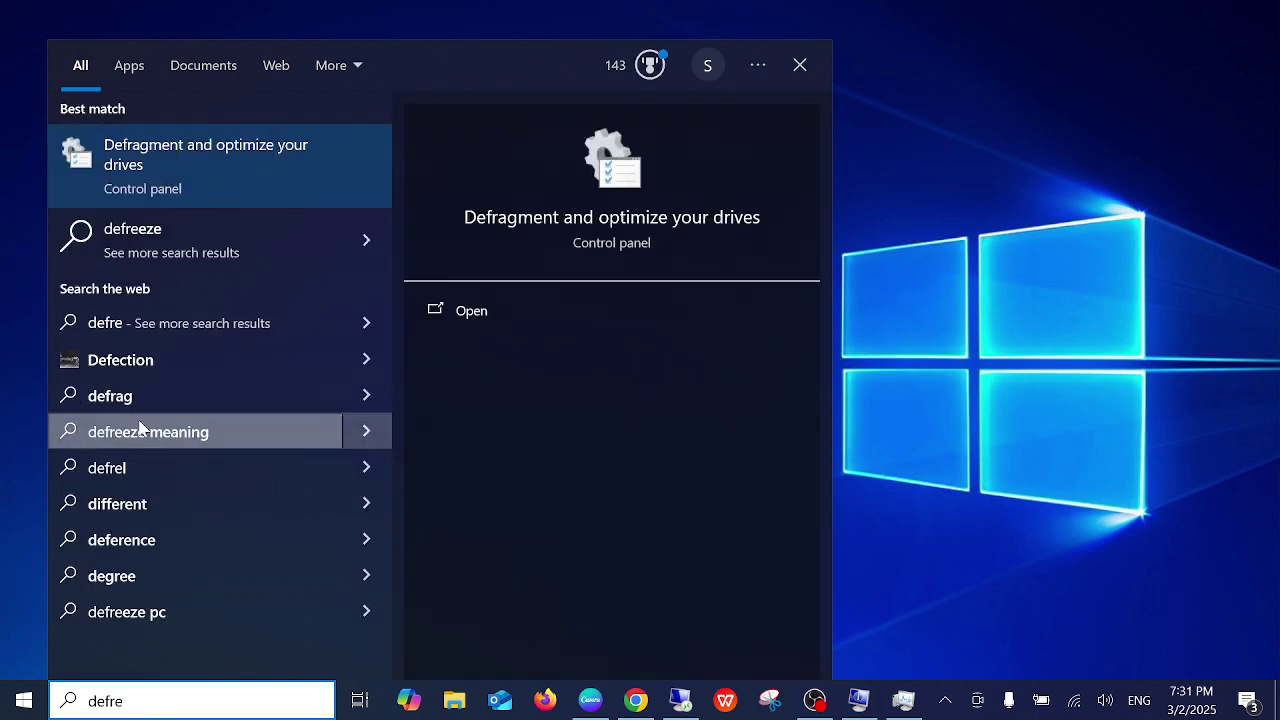
# - Search Windows for "defra" and open Defragment and Optimize Drives
pyautogui.press('BackSpace')
pyautogui.write('r')
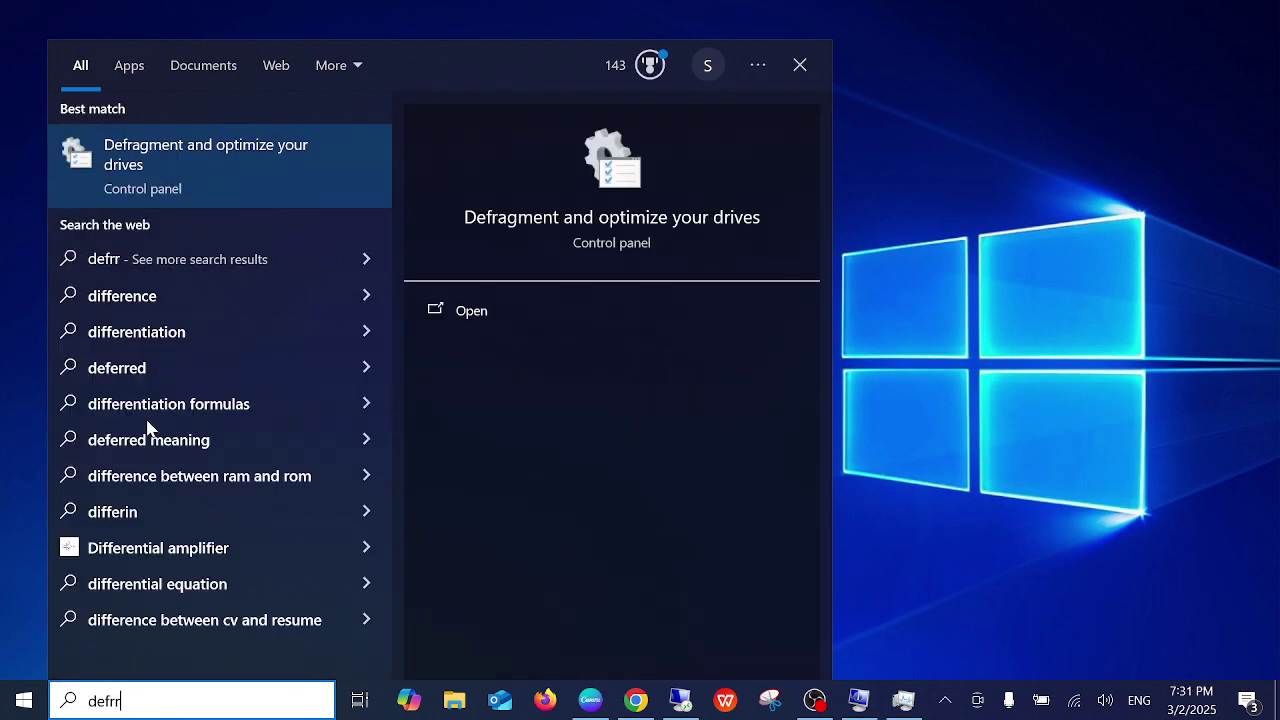
pyautogui.press('BackSpace')
pyautogui.press('BackSpace')
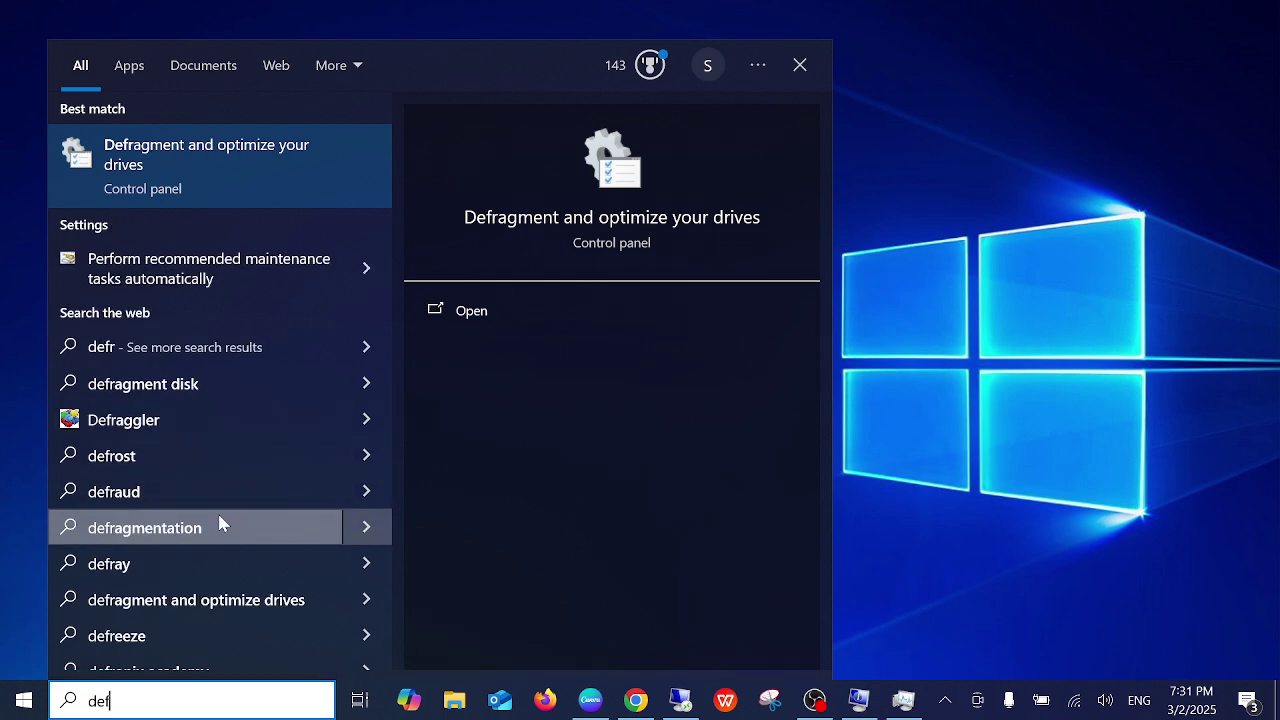
pyautogui.write('ra')
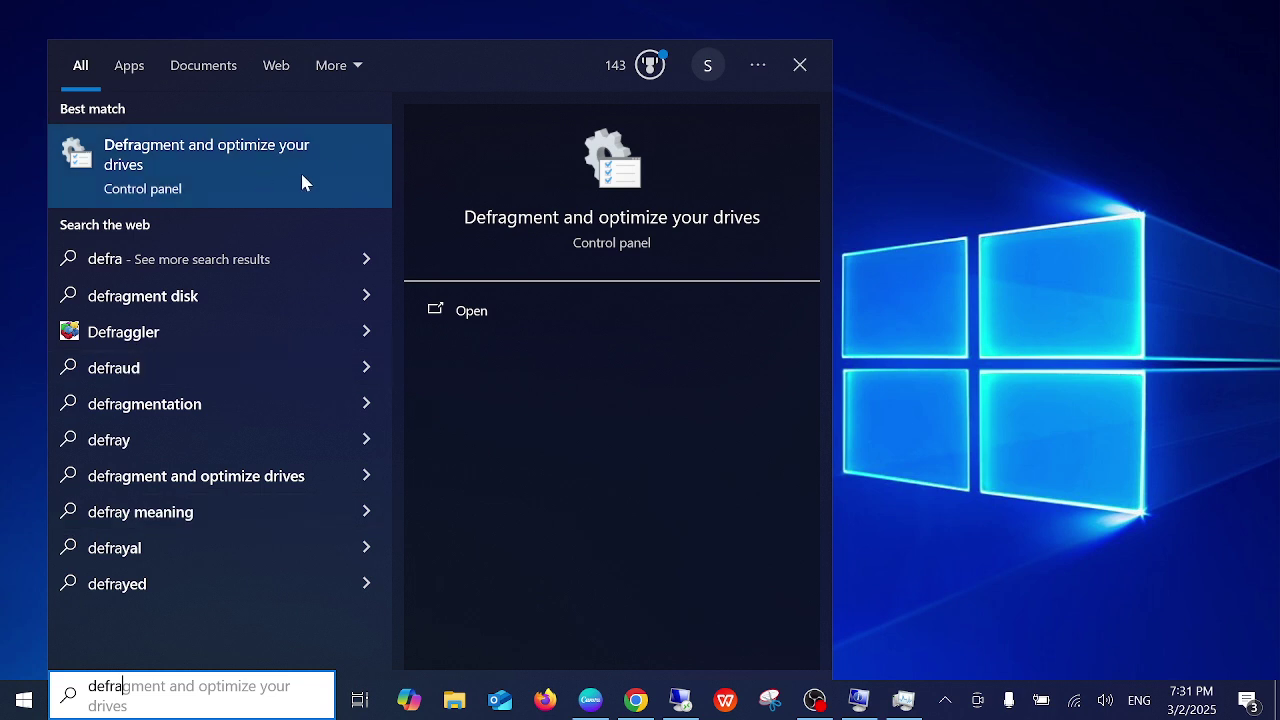
pyautogui.click(281, 189)
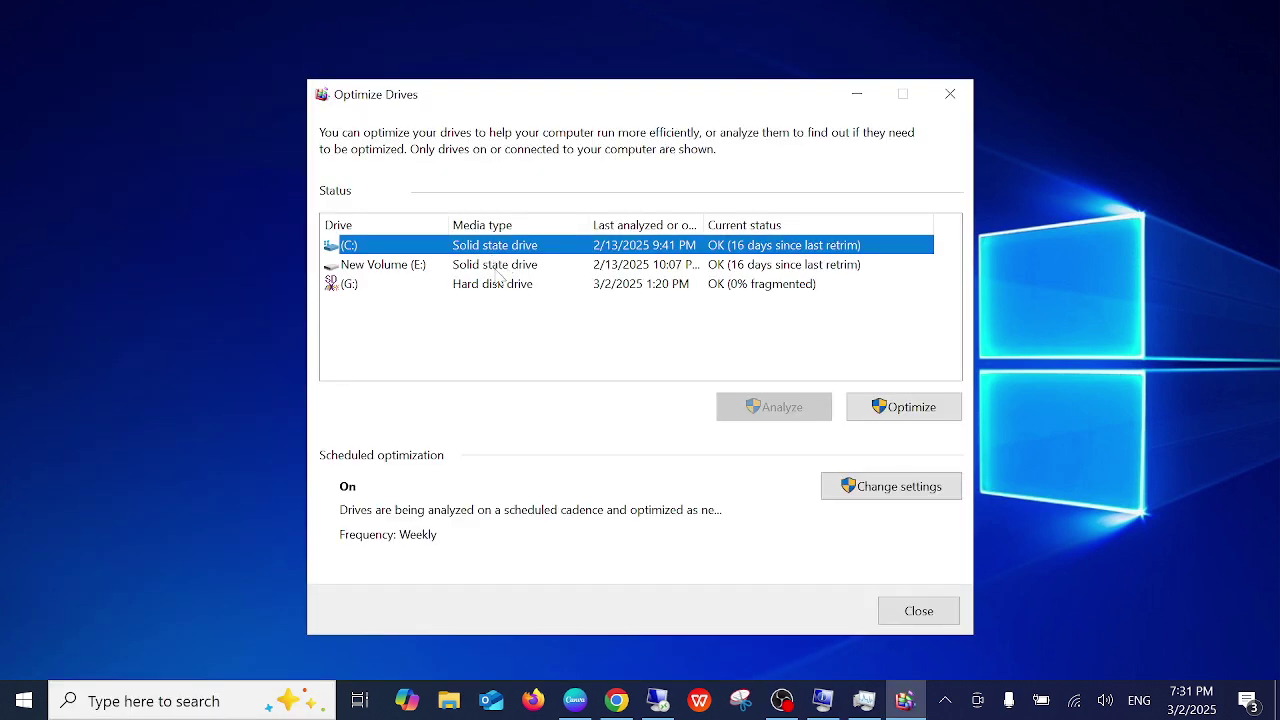
# - Check the media type of drives C:, E: and G: in Optimize Drives and close the window
pyautogui.click(494, 266)
pyautogui.click(504, 287)
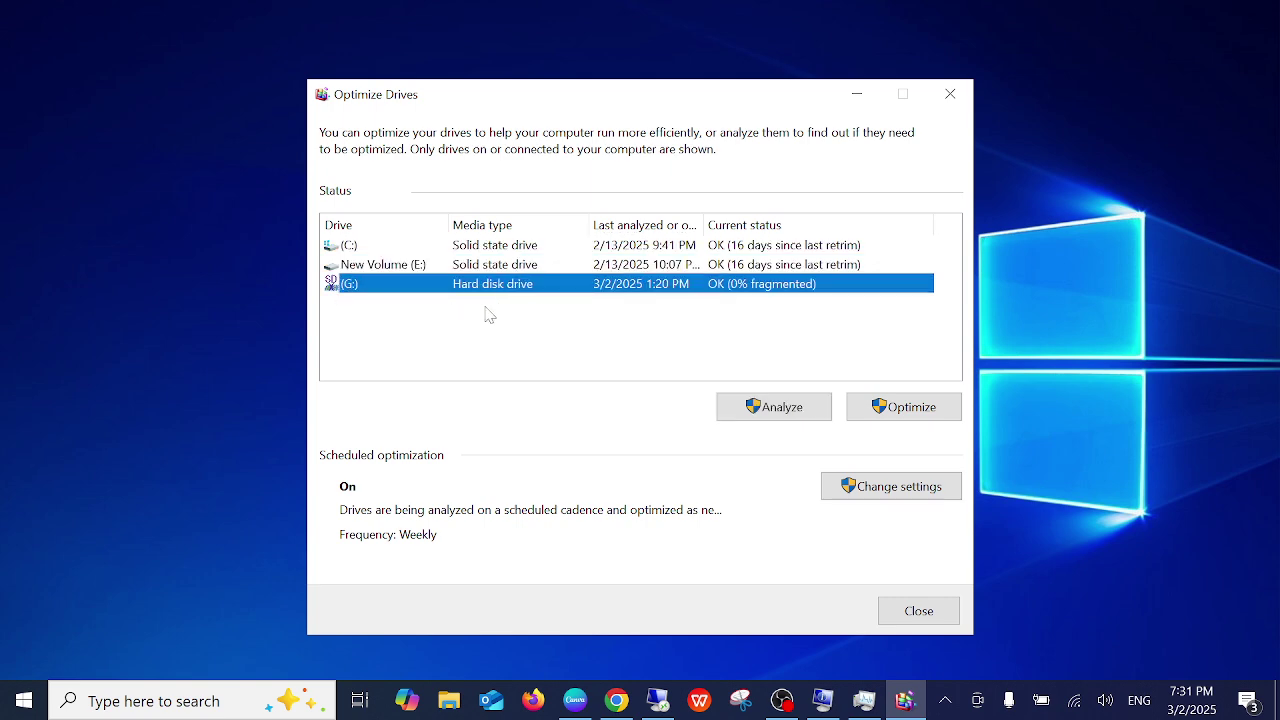
pyautogui.click(484, 253)
pyautogui.click(534, 272)
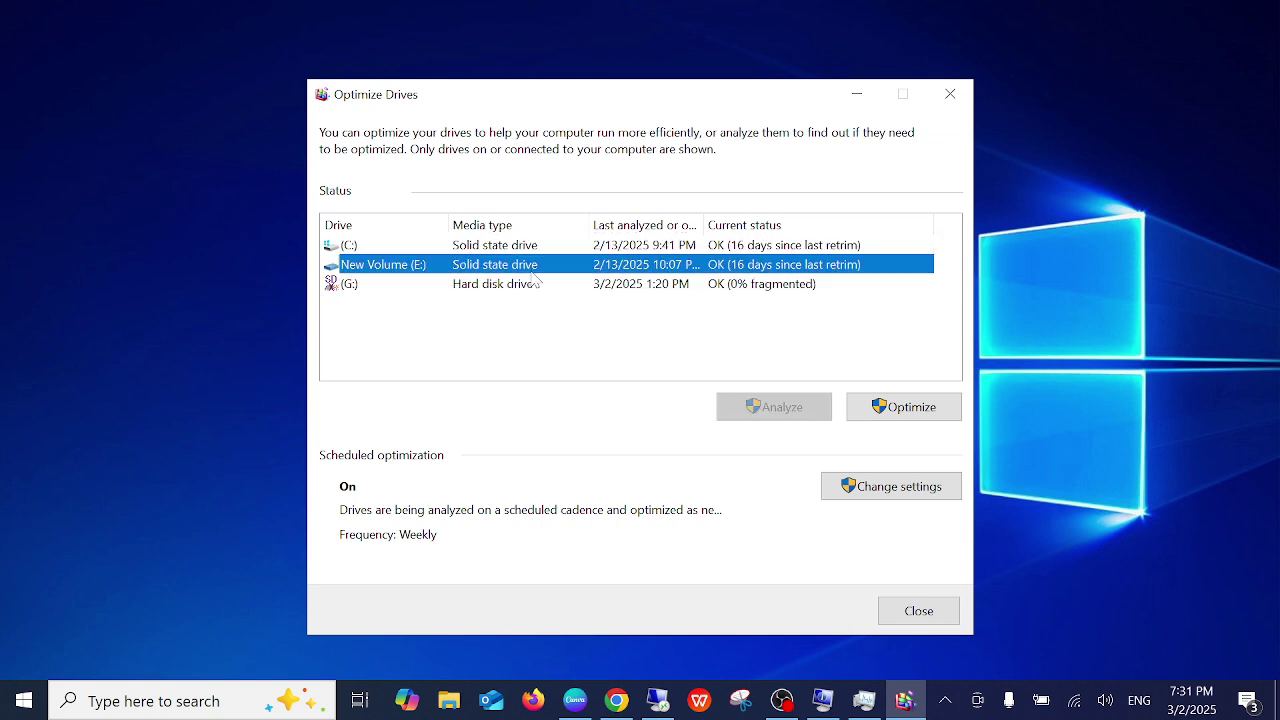
pyautogui.click(512, 288)
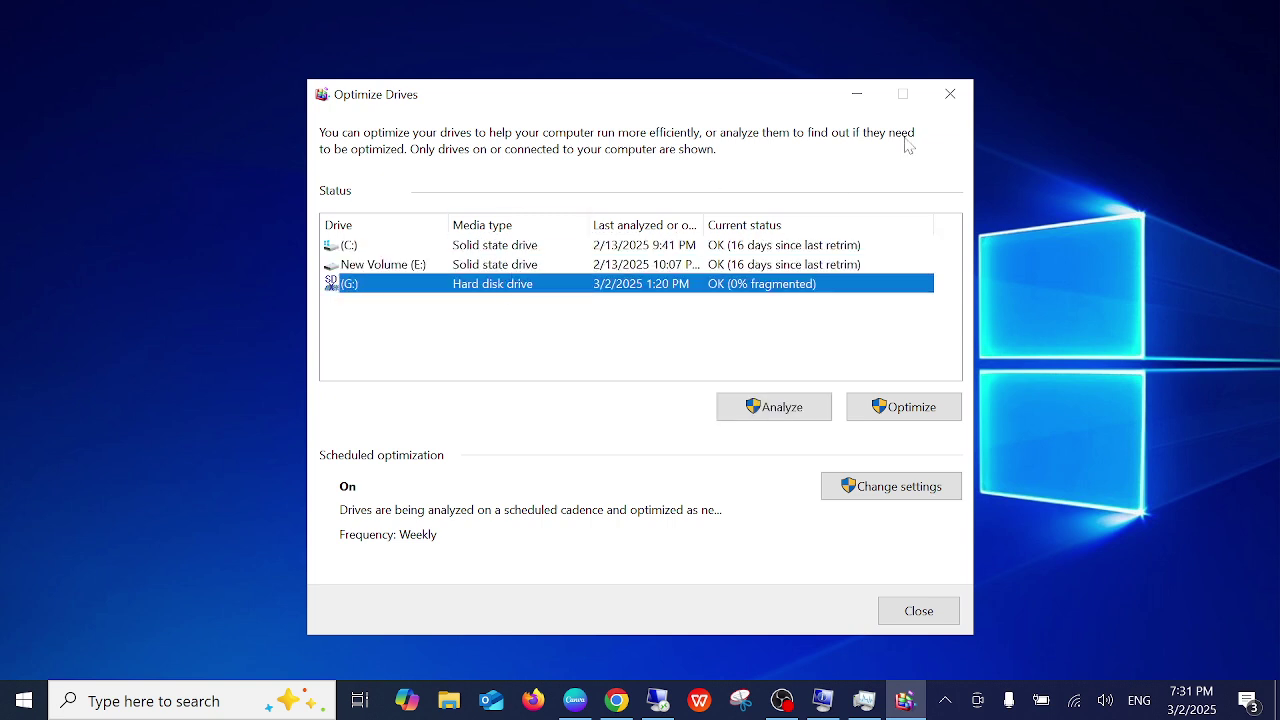
pyautogui.click(950, 94)
# - Bring System Information back on the local laptop and examine its processor and BIOS version entries
pyautogui.click(862, 702)
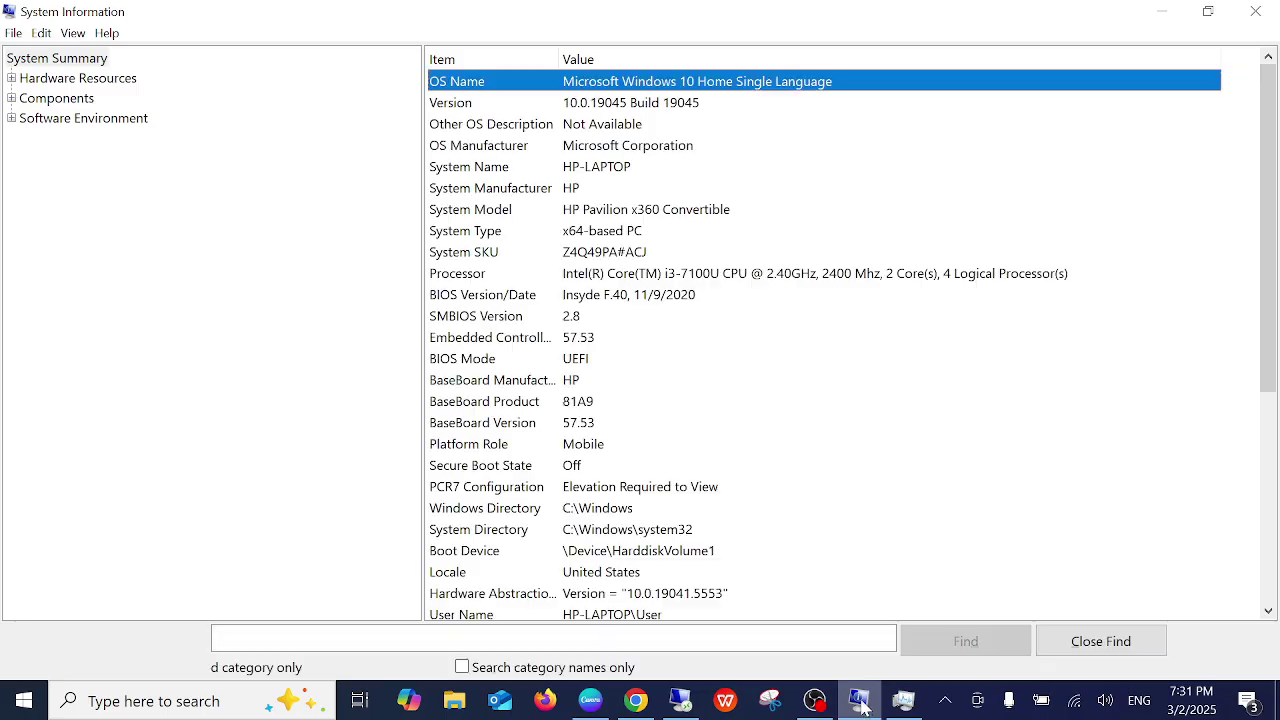
pyautogui.click(681, 276)
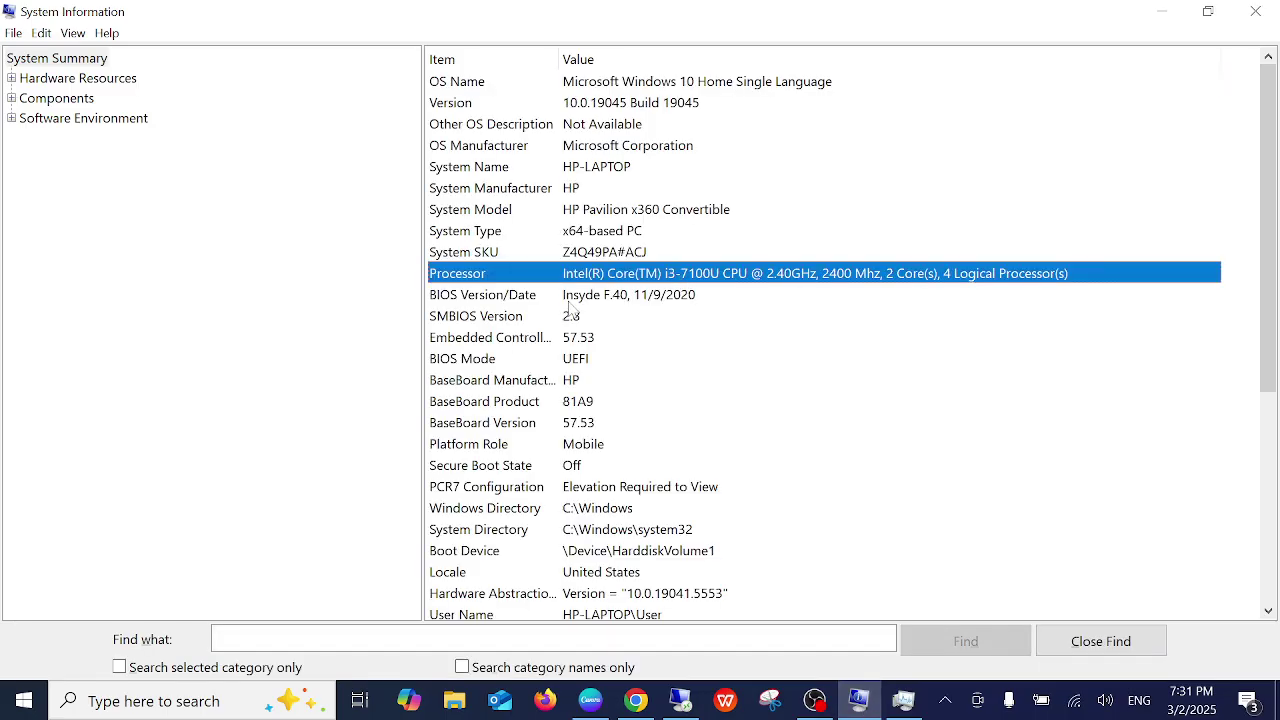
pyautogui.click(580, 298)
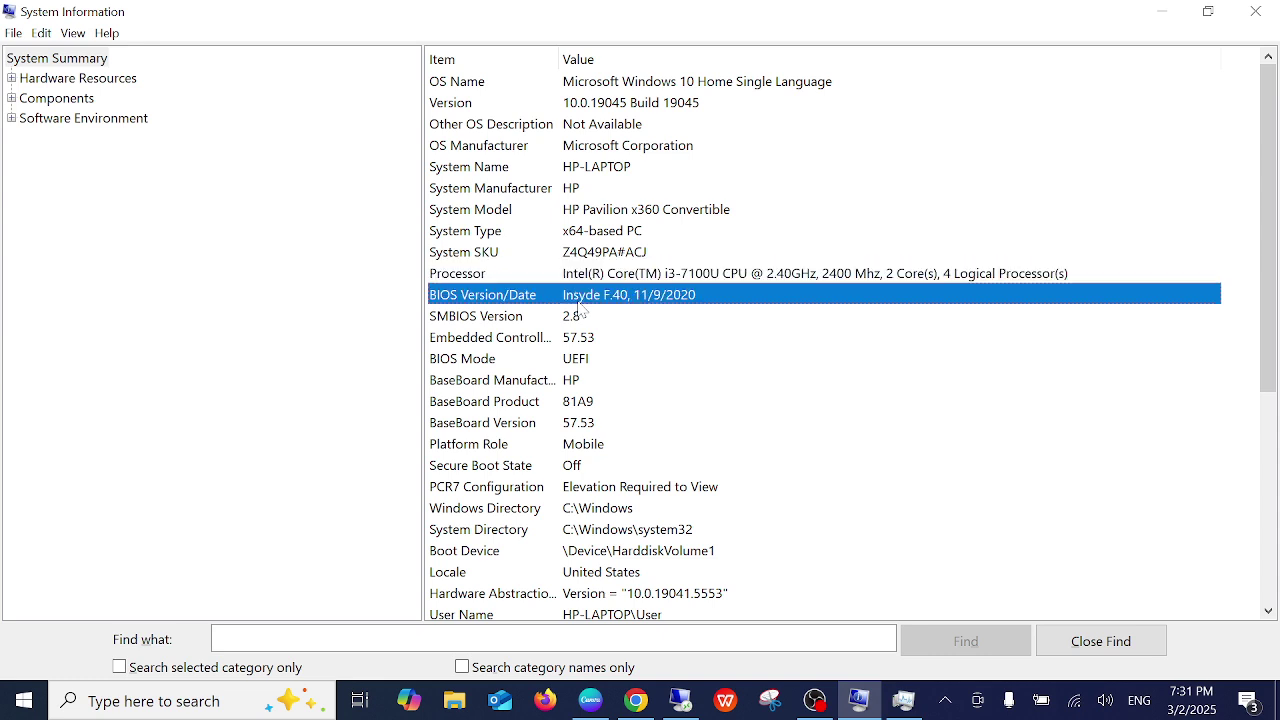
pyautogui.press('Down')
pyautogui.press('Up')
pyautogui.press('Up')
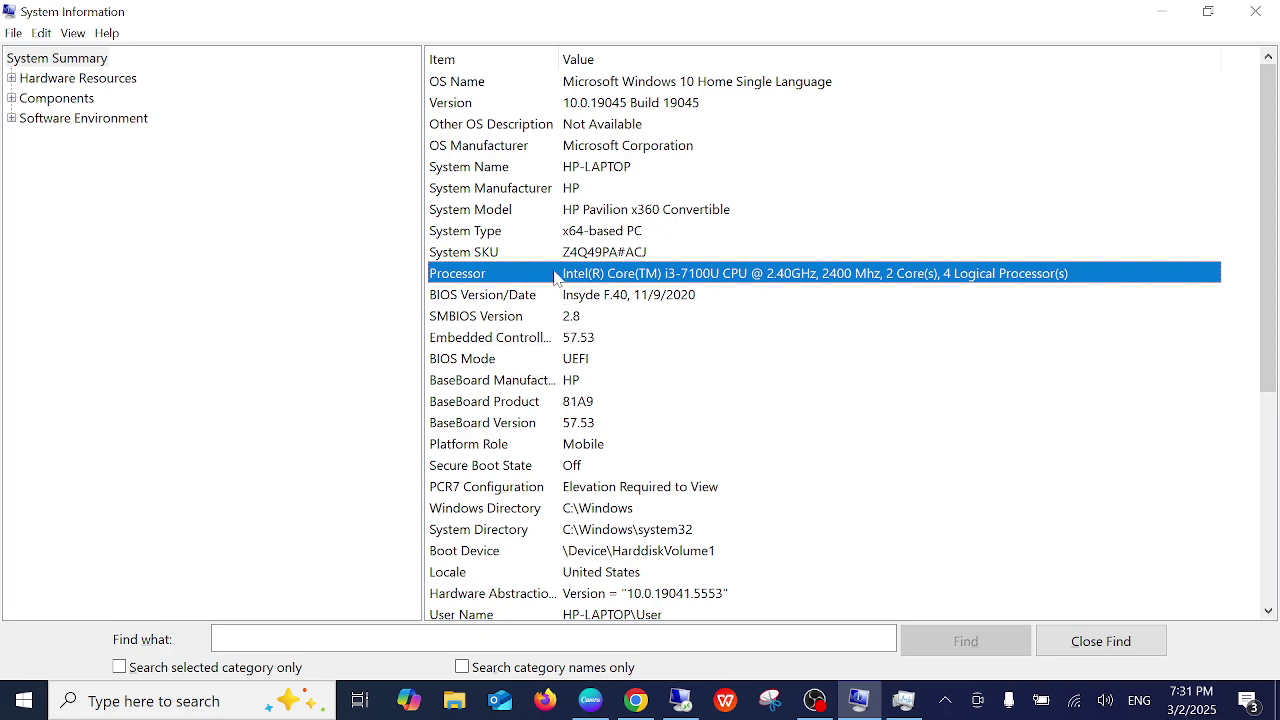
# - Open Device Manager on the local laptop, expand its Bluetooth category and minimize System Information behind it
pyautogui.rightClick(23, 690)
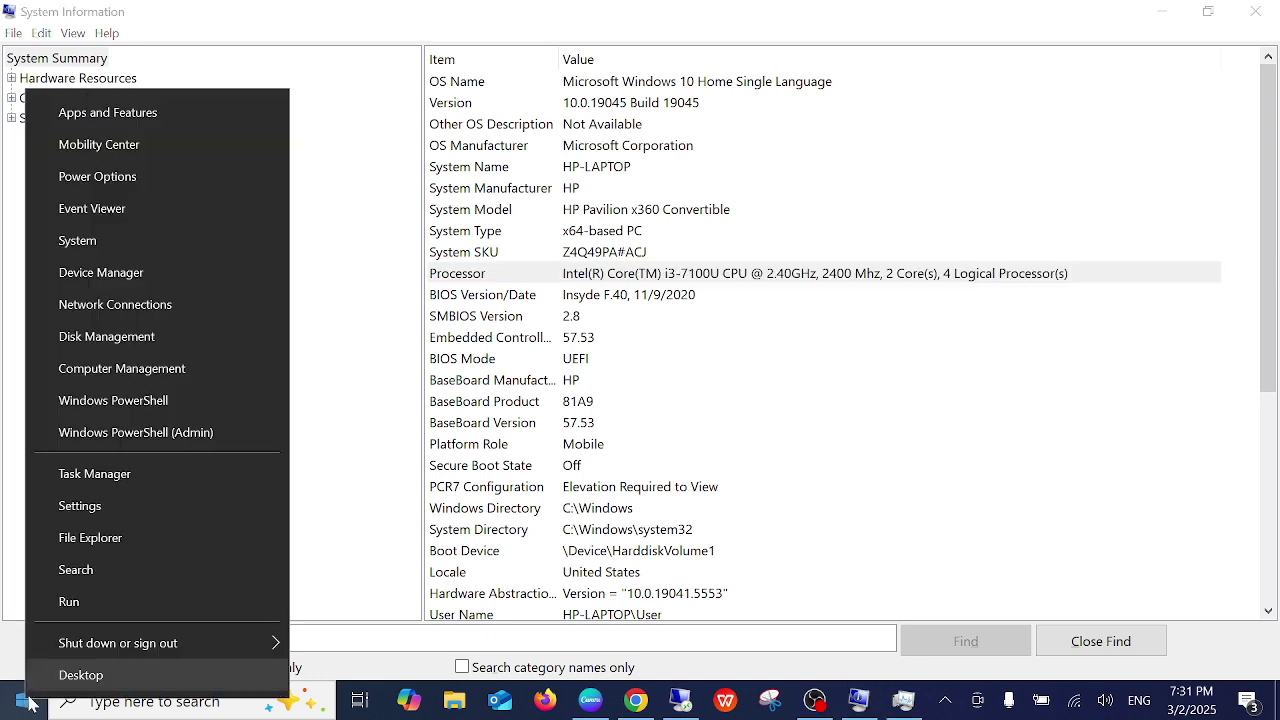
pyautogui.click(104, 286)
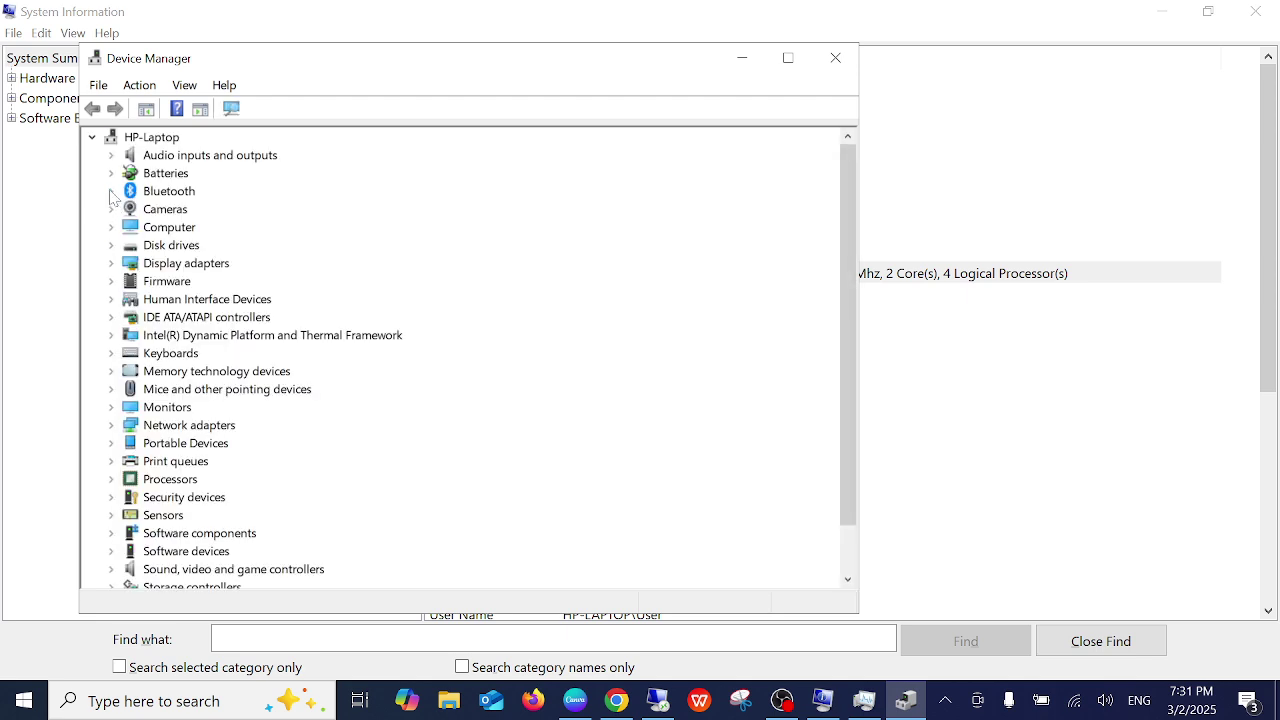
pyautogui.click(111, 192)
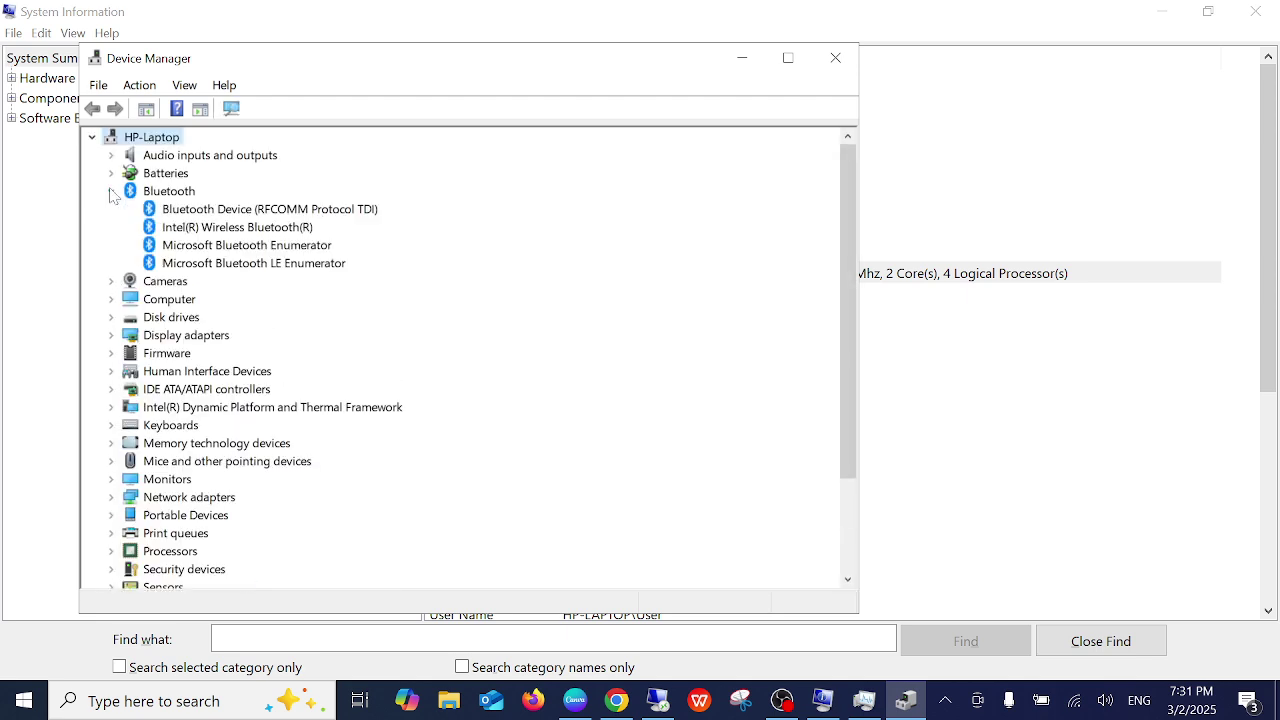
pyautogui.click(1160, 12)
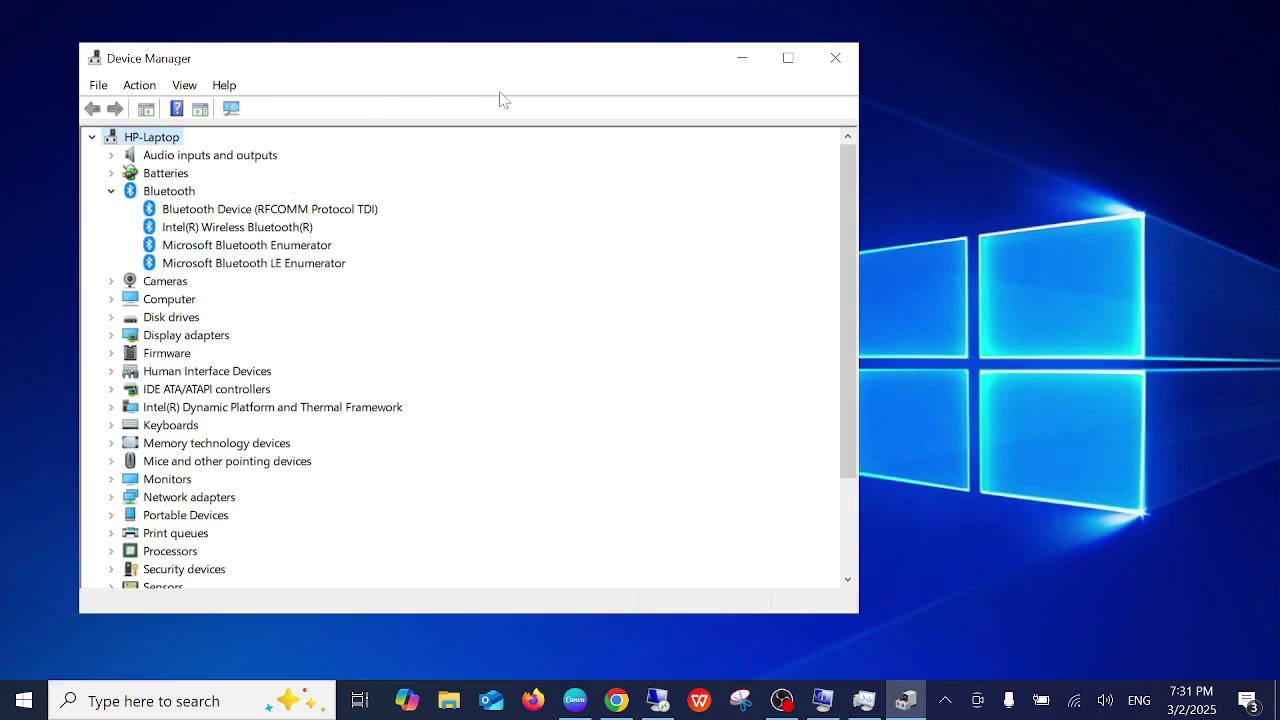
# - Expand the audio inputs and outputs and examine the speaker entries and the Intel Wireless Bluetooth adapter
pyautogui.click(112, 156)
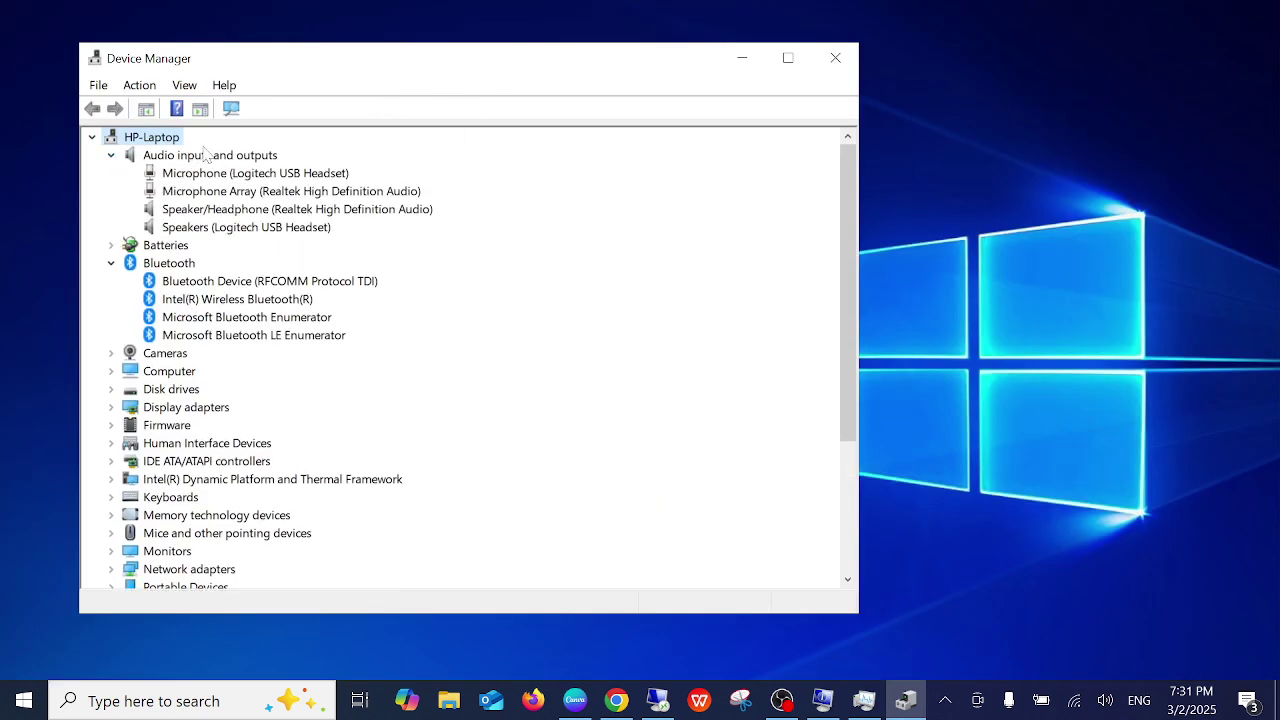
pyautogui.click(205, 229)
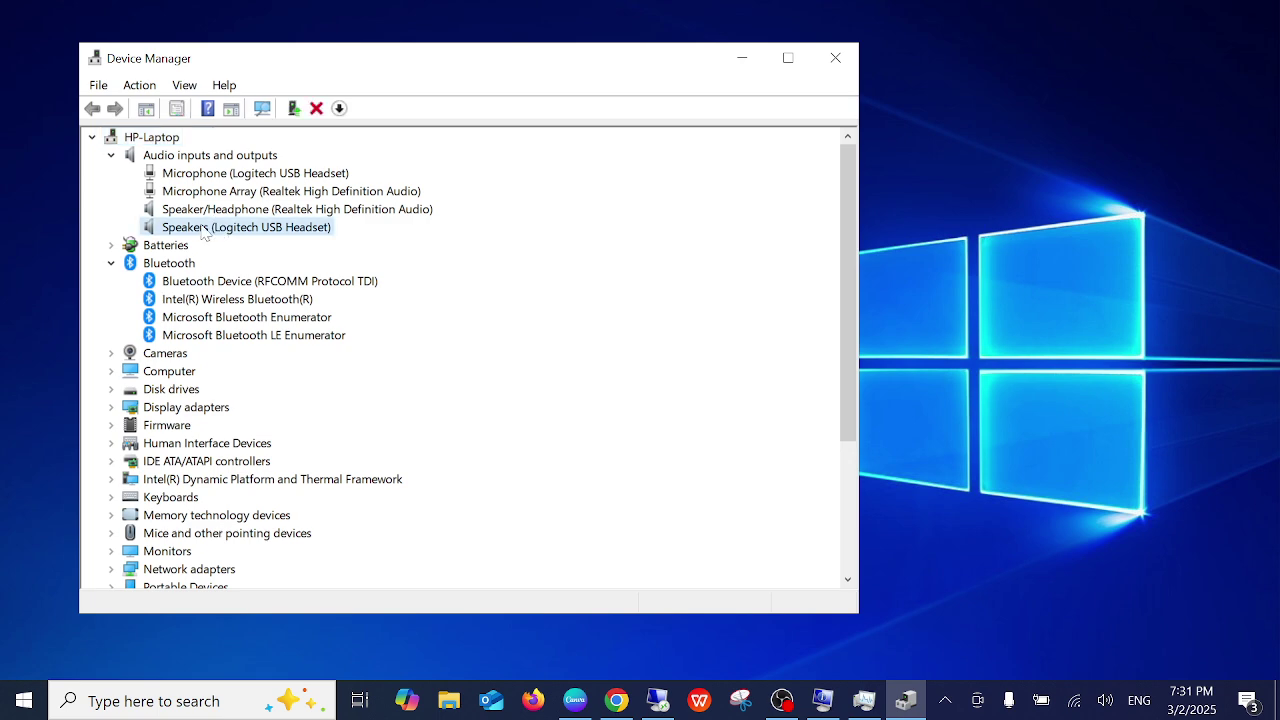
pyautogui.click(262, 212)
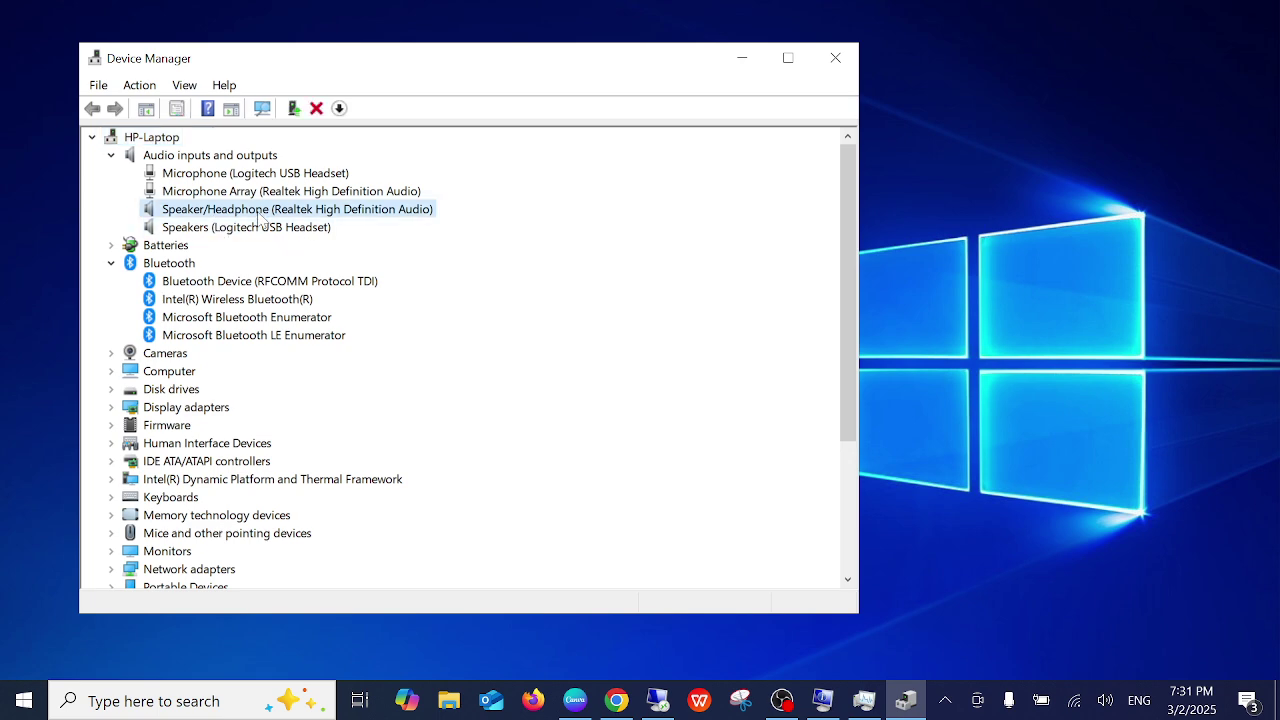
pyautogui.click(229, 302)
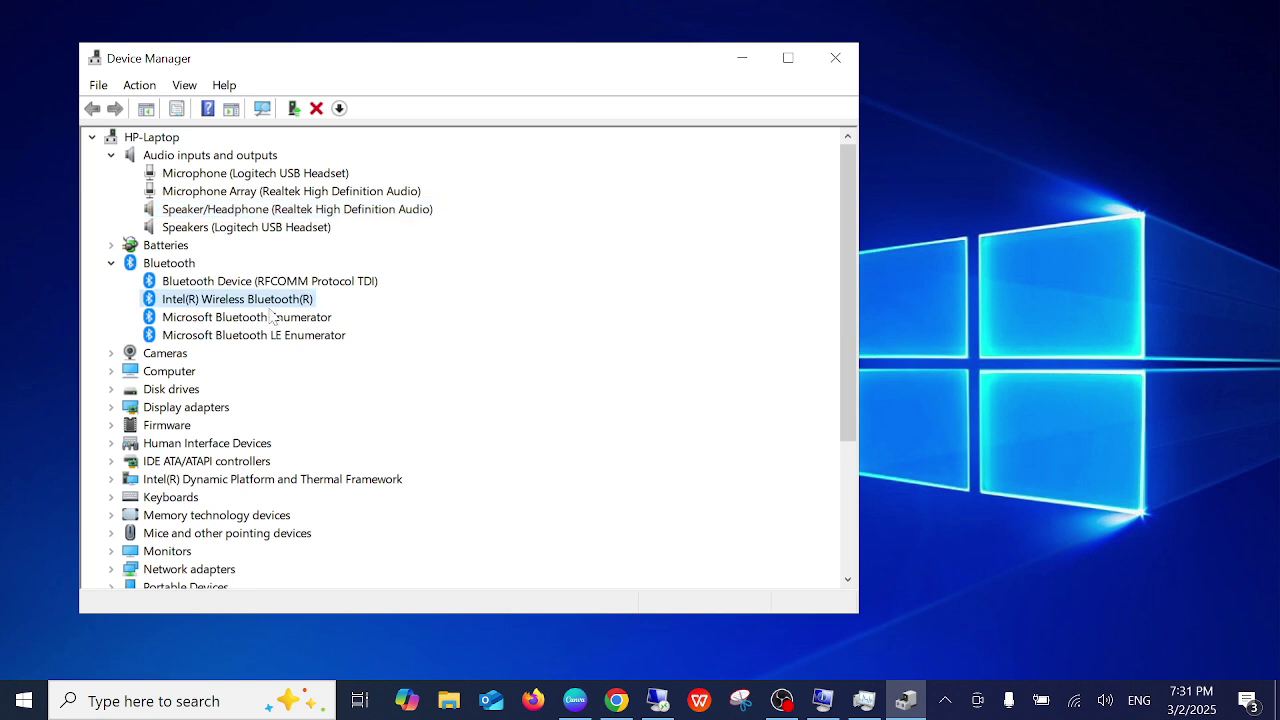
# - Expand the Batteries and Cameras categories and select the HP Wide Vision HD camera
pyautogui.click(112, 246)
pyautogui.scroll(-2, 140, 337)
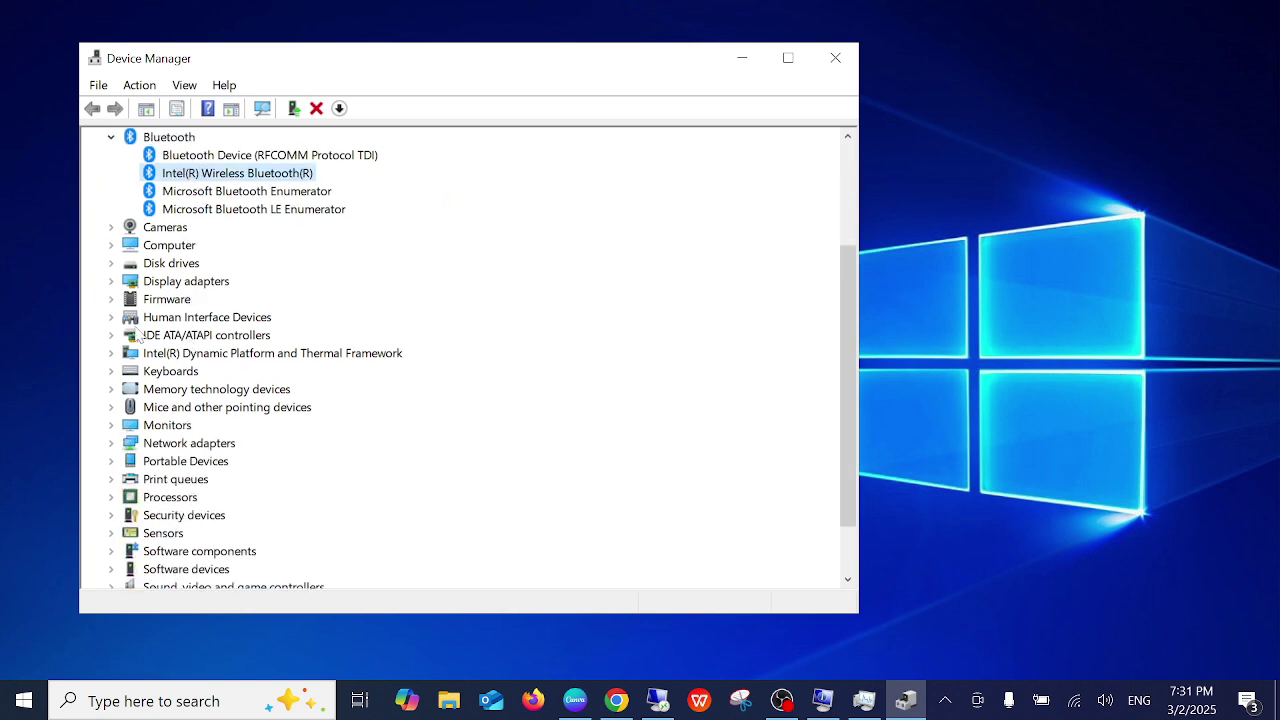
pyautogui.click(111, 227)
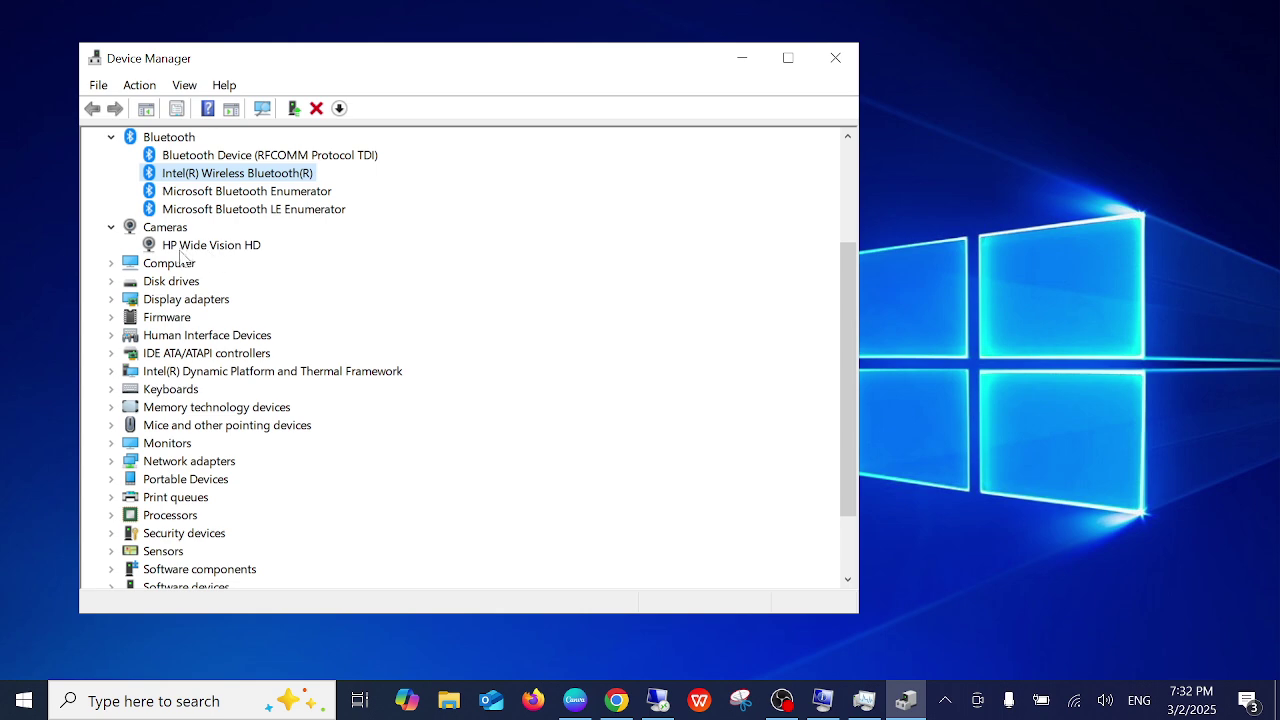
pyautogui.click(234, 246)
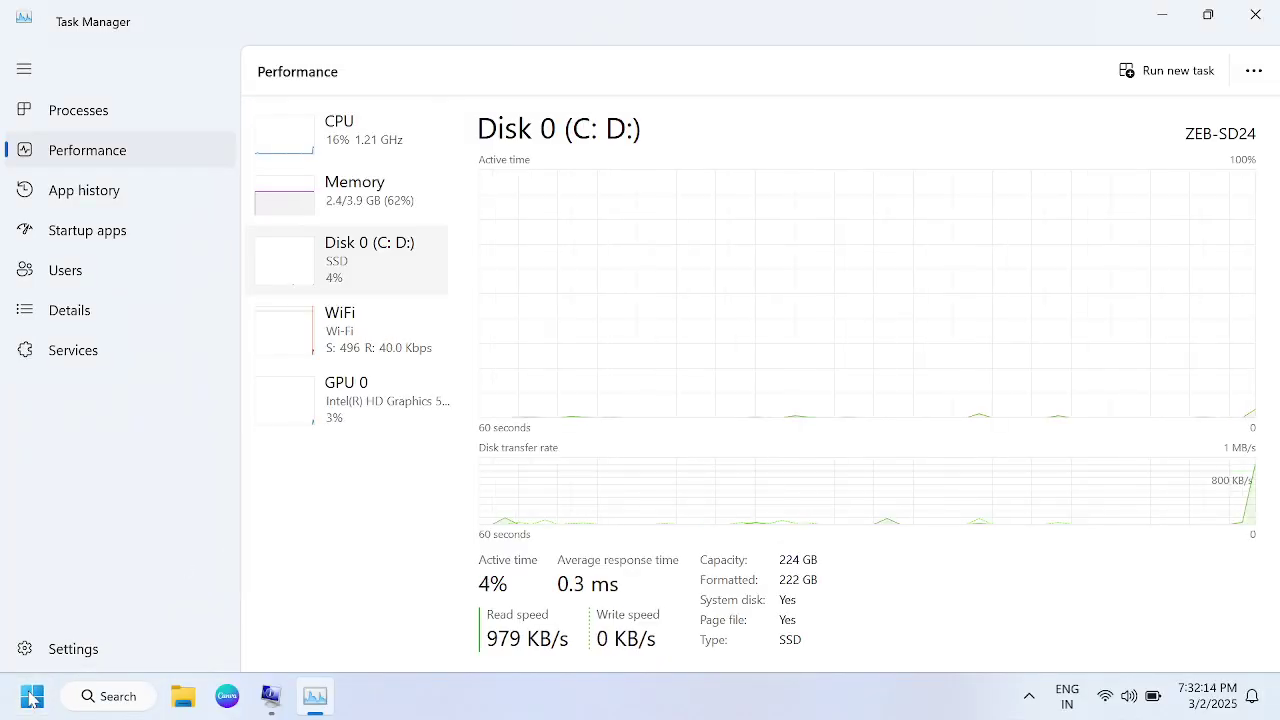
# - Open Device Manager on the remote Windows 11 laptop and minimize Task Manager behind it
pyautogui.rightClick(31, 698)
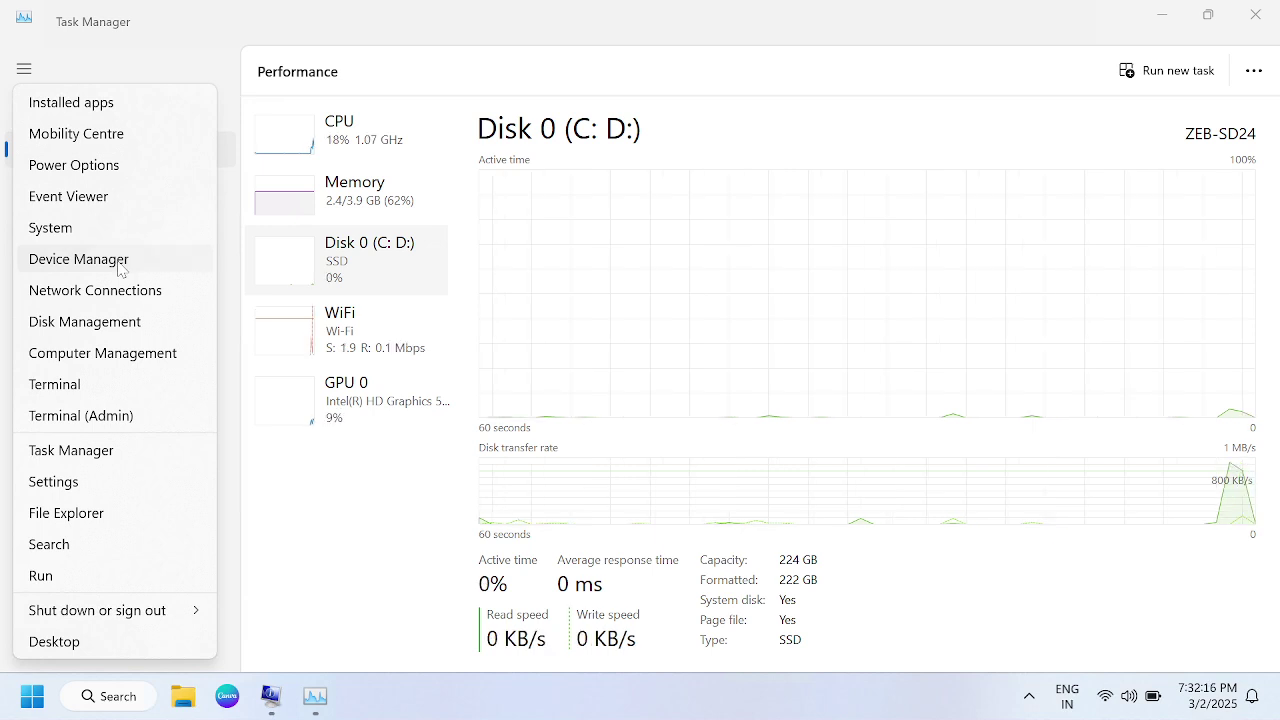
pyautogui.click(110, 260)
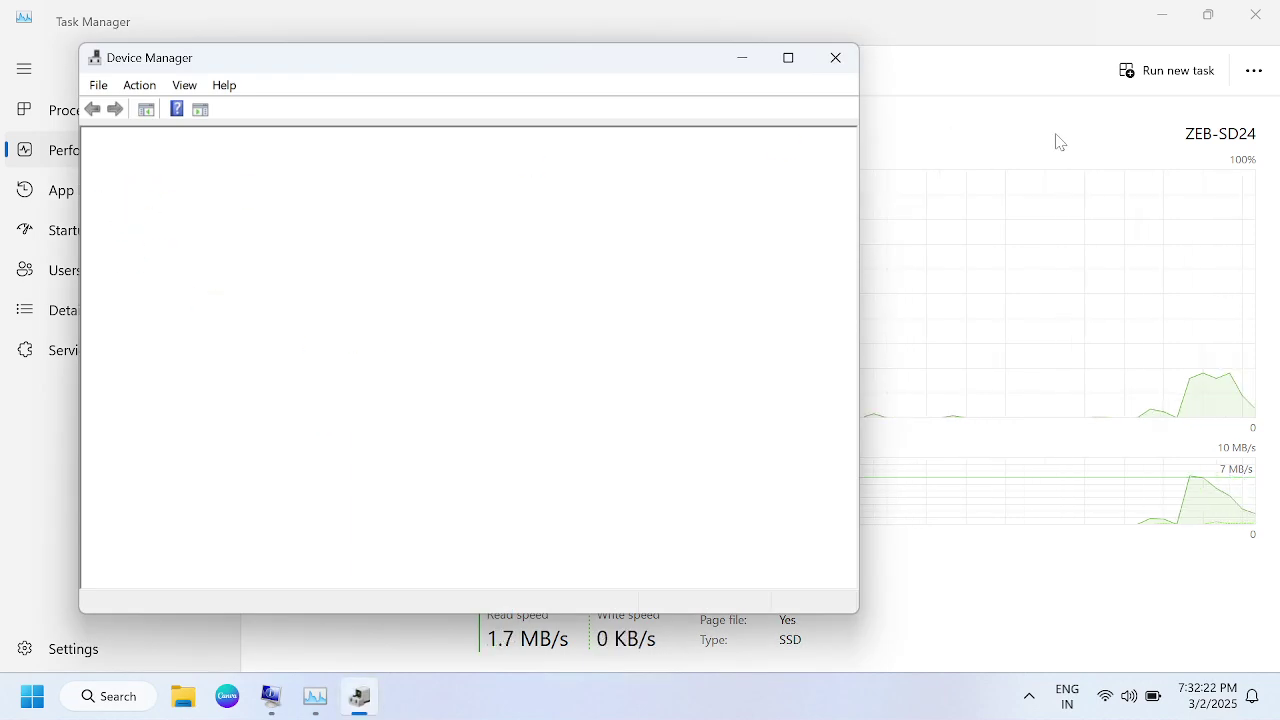
pyautogui.click(1163, 15)
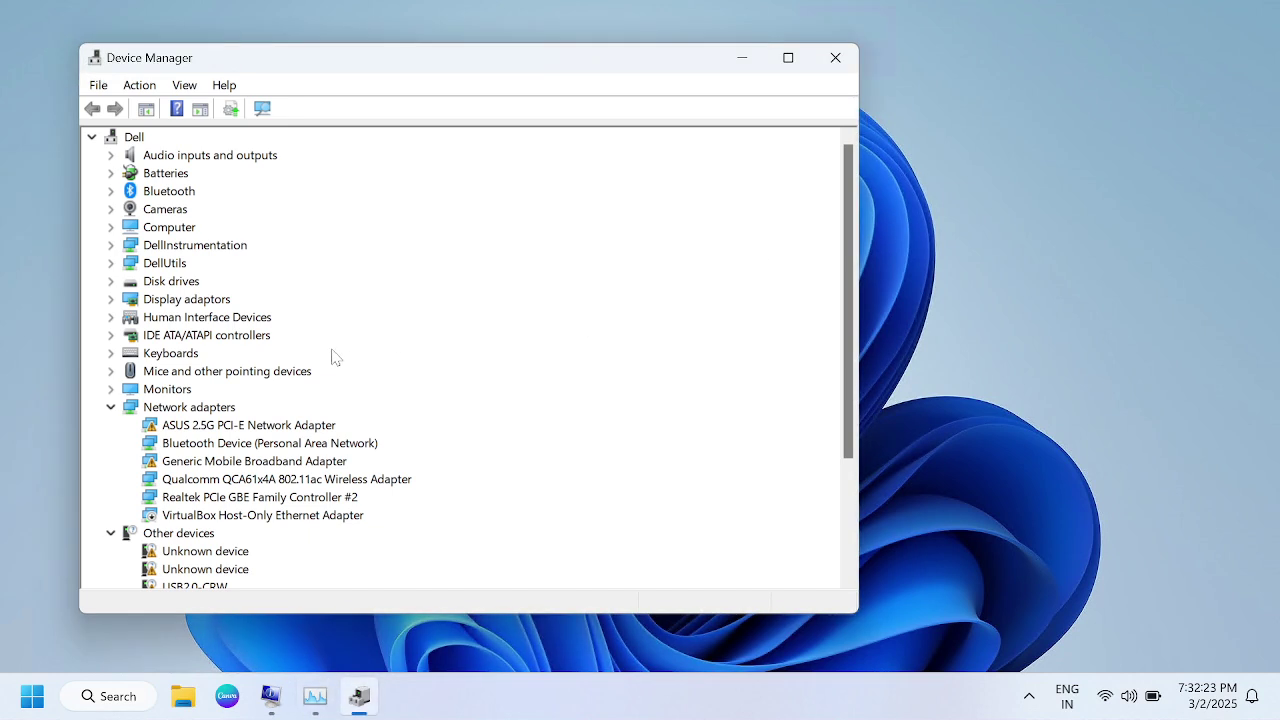
# - Expand the remote laptop's Bluetooth, audio and camera categories and select the integrated webcam
pyautogui.click(110, 191)
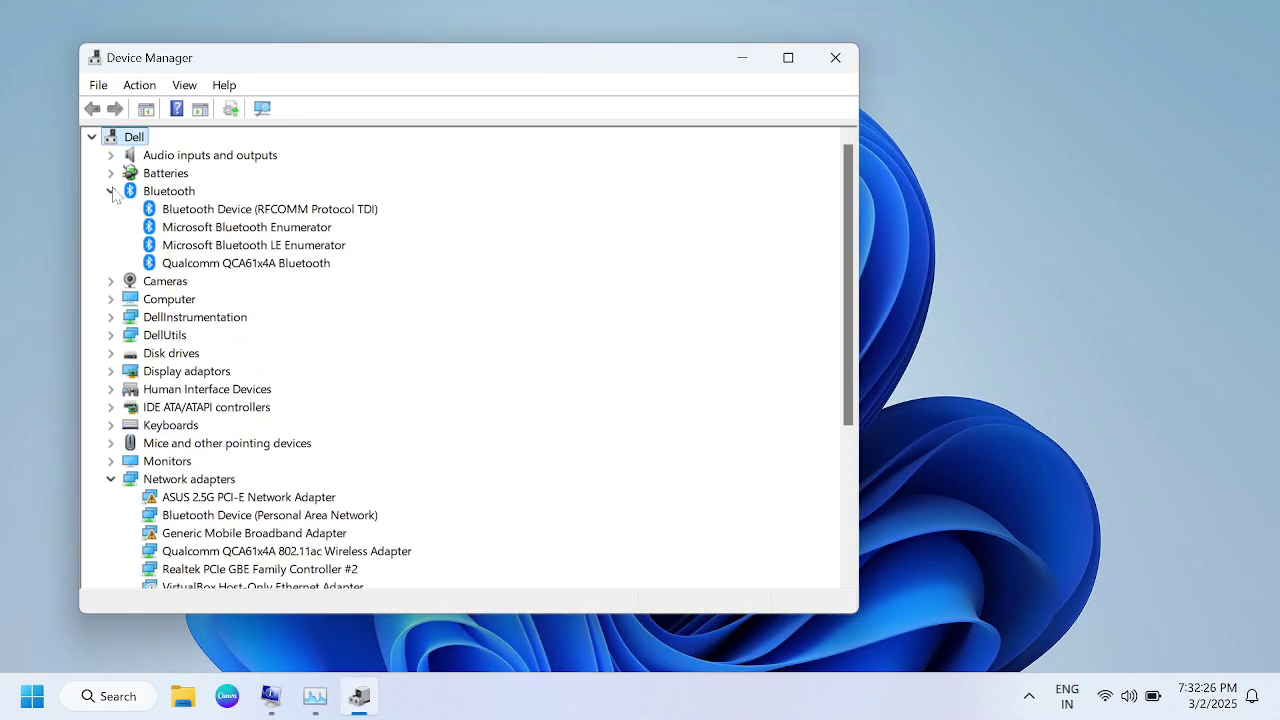
pyautogui.click(111, 156)
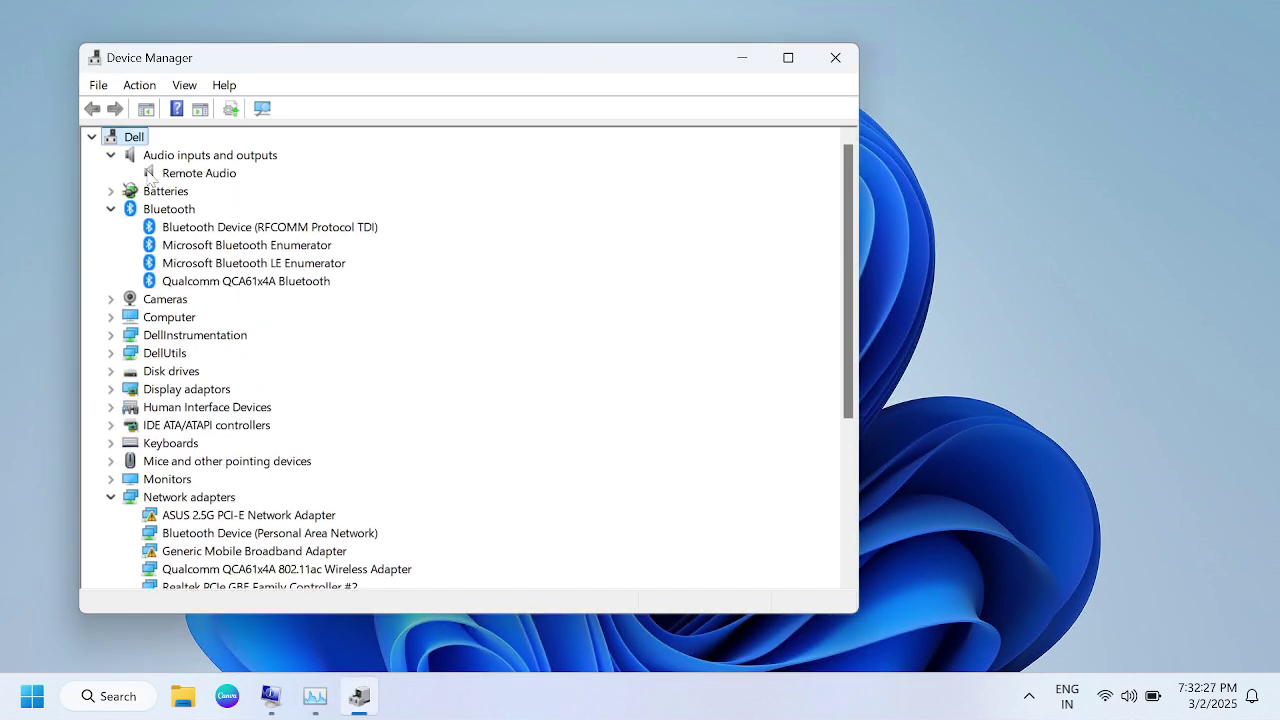
pyautogui.click(111, 299)
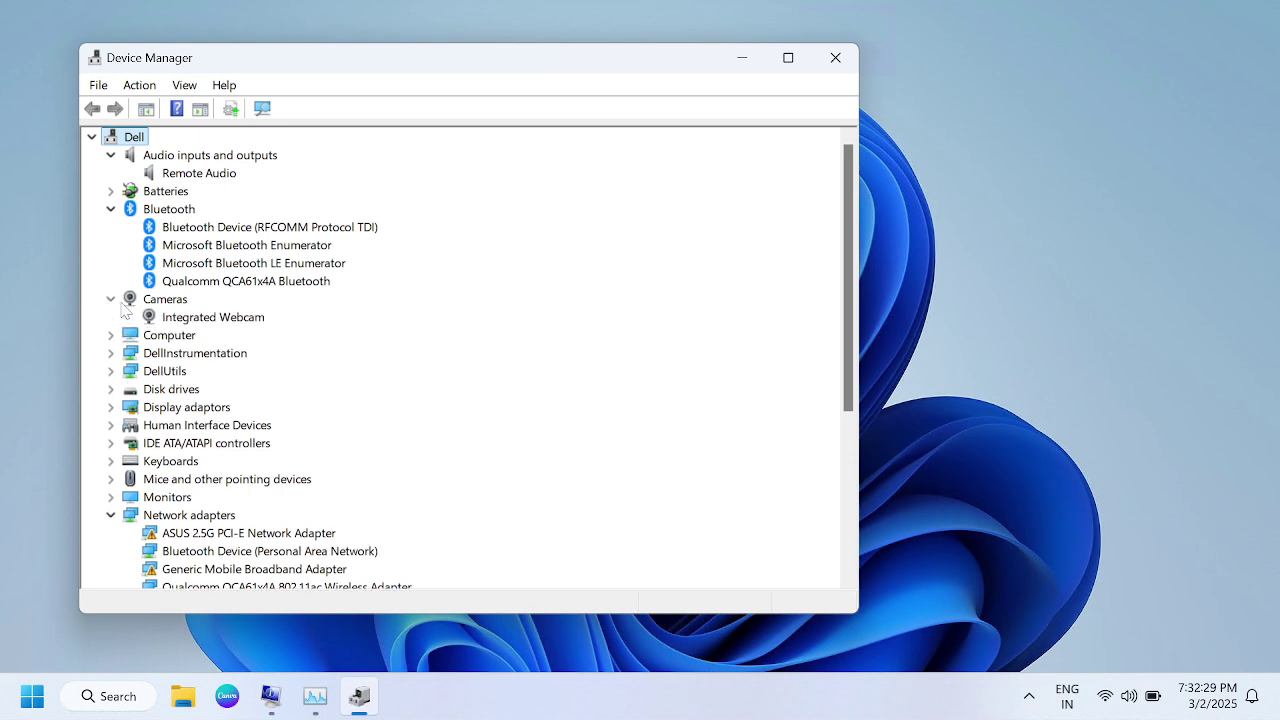
pyautogui.click(218, 322)
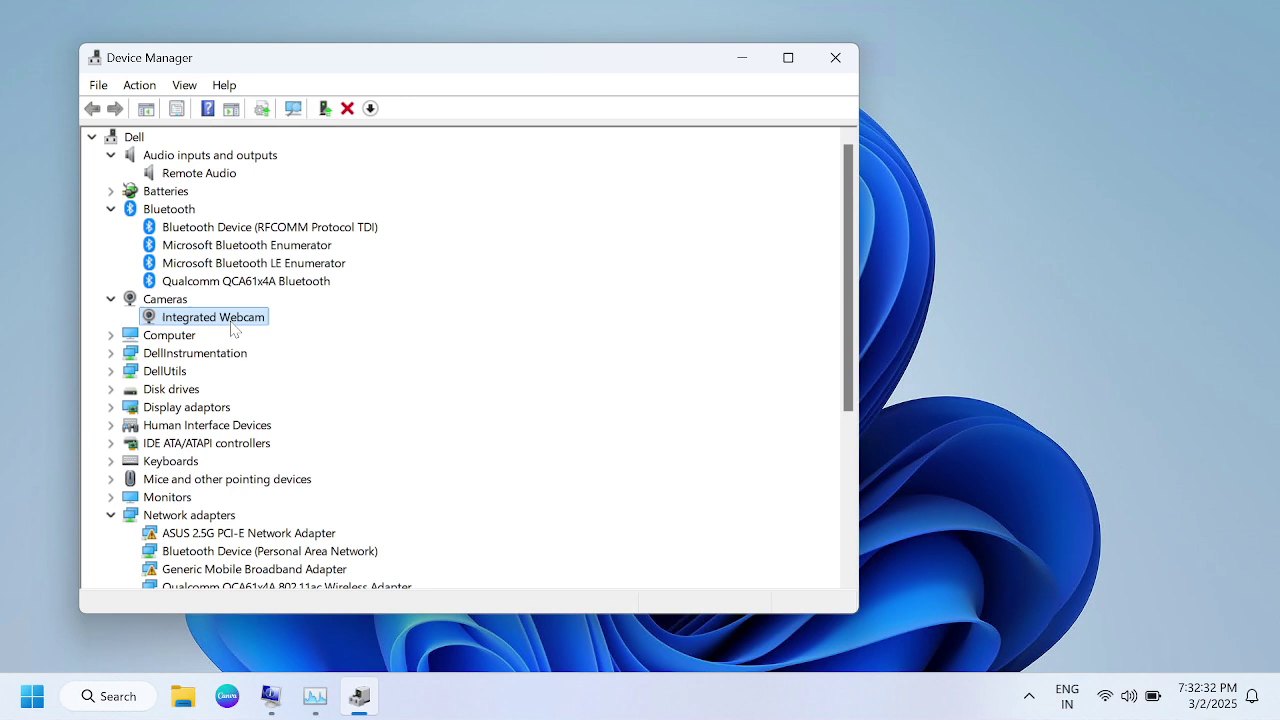
# - Expand the remote laptop's display adaptors and examine the Microsoft Remote Display Adapter and Intel HD Graphics 5500 entries
pyautogui.click(111, 407)
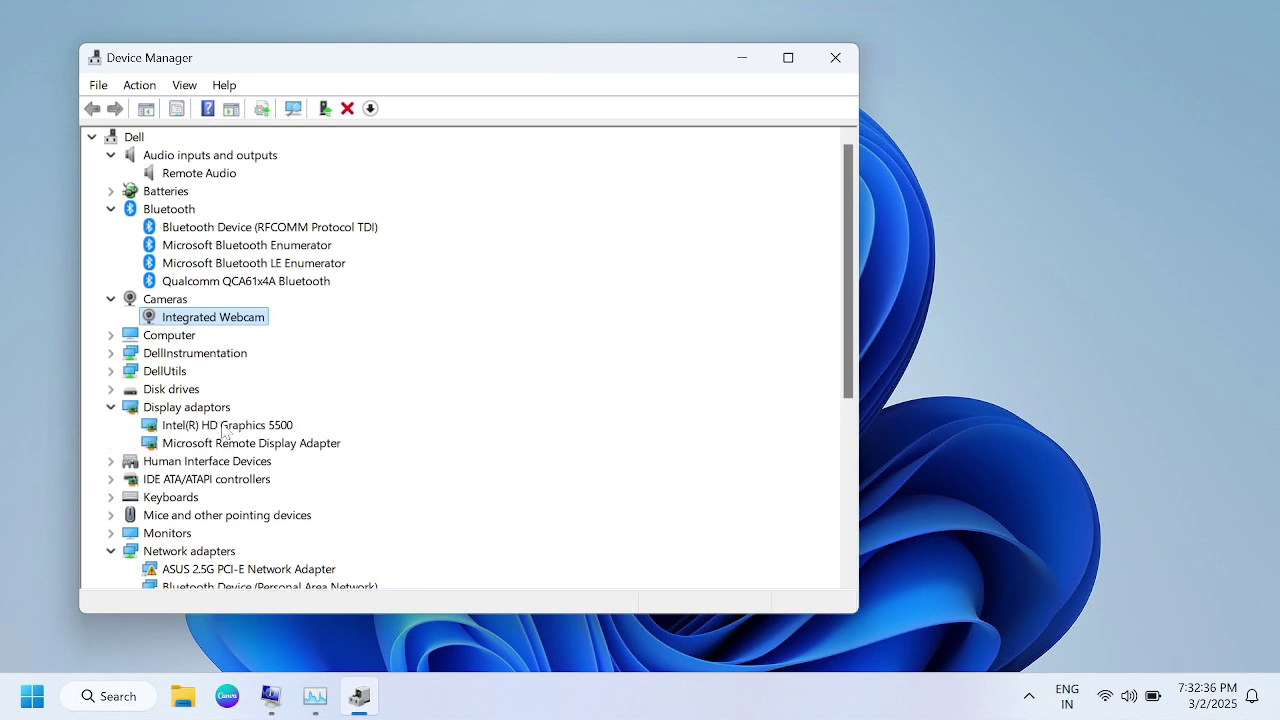
pyautogui.click(215, 446)
pyautogui.click(209, 429)
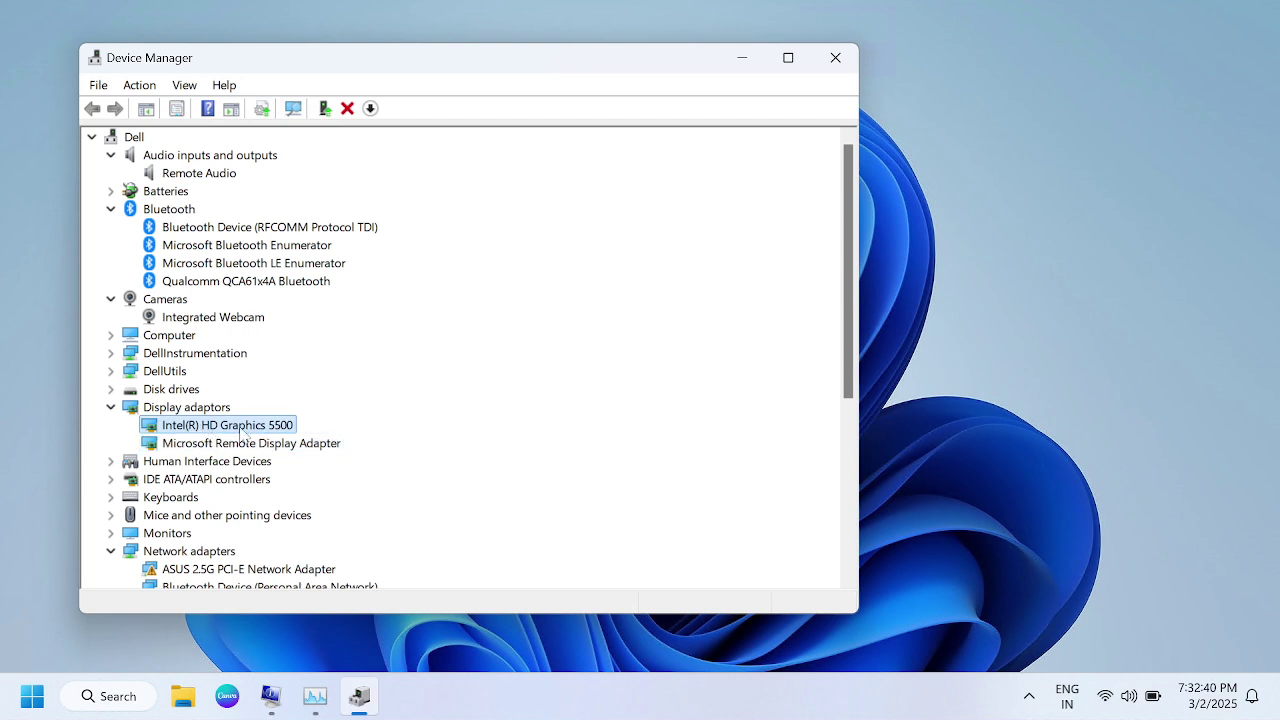
# - Minimize the remote session and, in the local laptop's Device Manager, expand Display adapters and select the Intel HD Graphics 620
pyautogui.moveTo(614, 22)
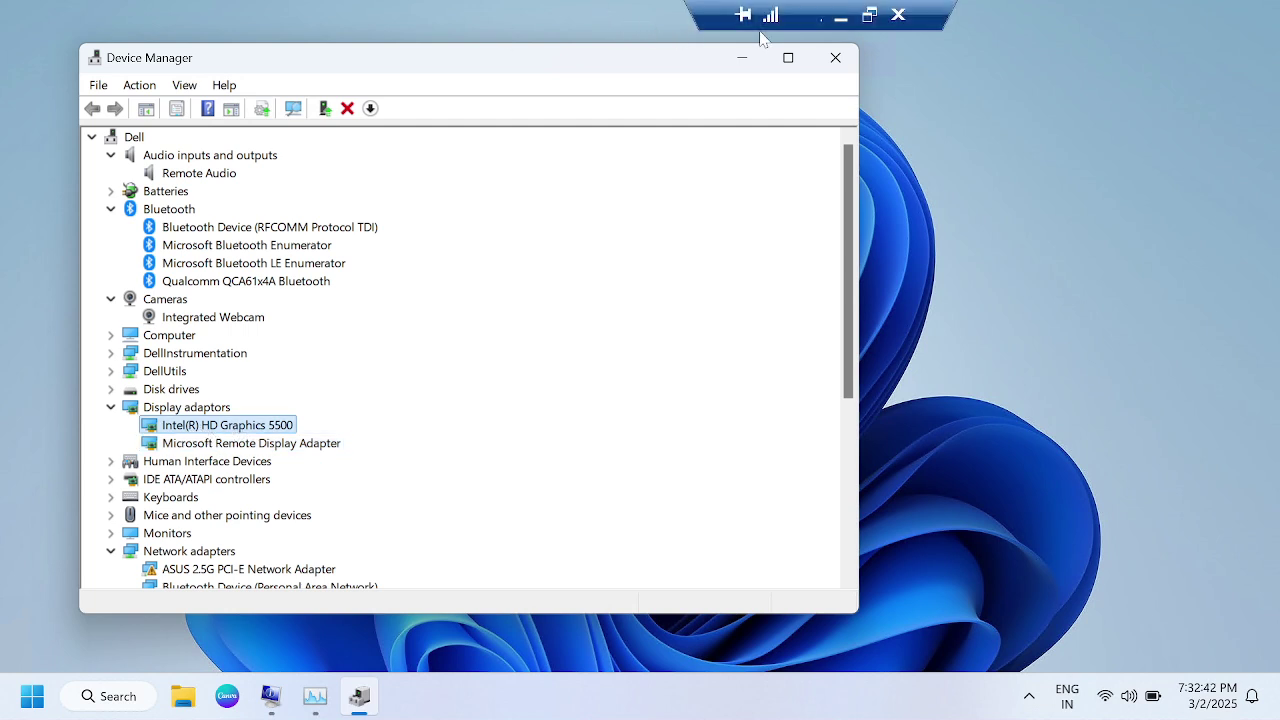
pyautogui.click(842, 18)
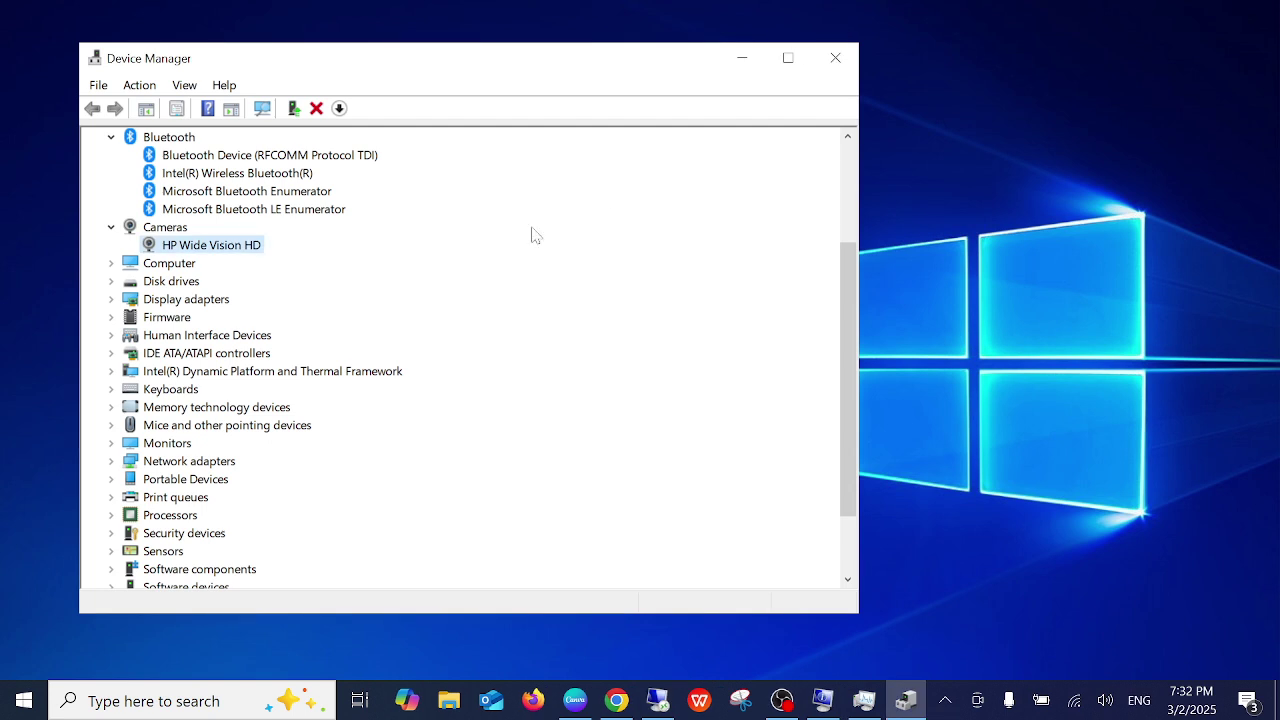
pyautogui.click(113, 300)
pyautogui.click(199, 317)
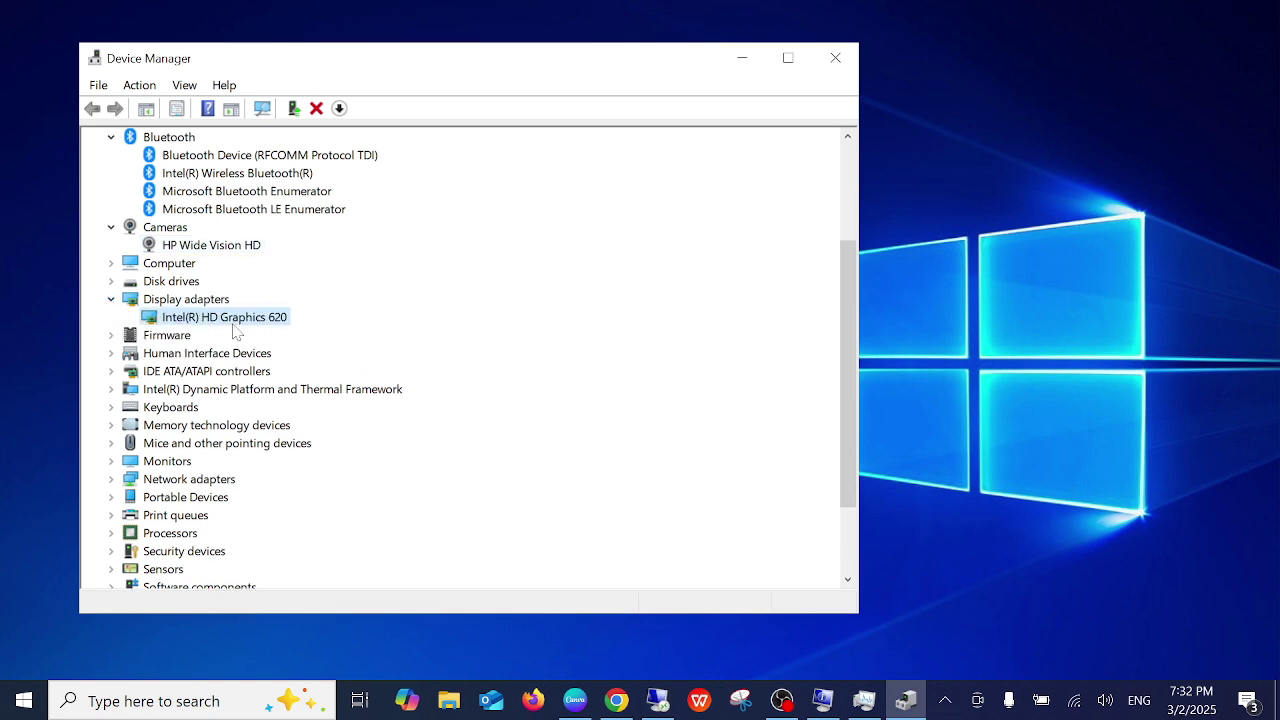
# - Expand the local laptop's Security devices category and select Trusted Platform Module 2.0
pyautogui.scroll(-1, 242, 399)
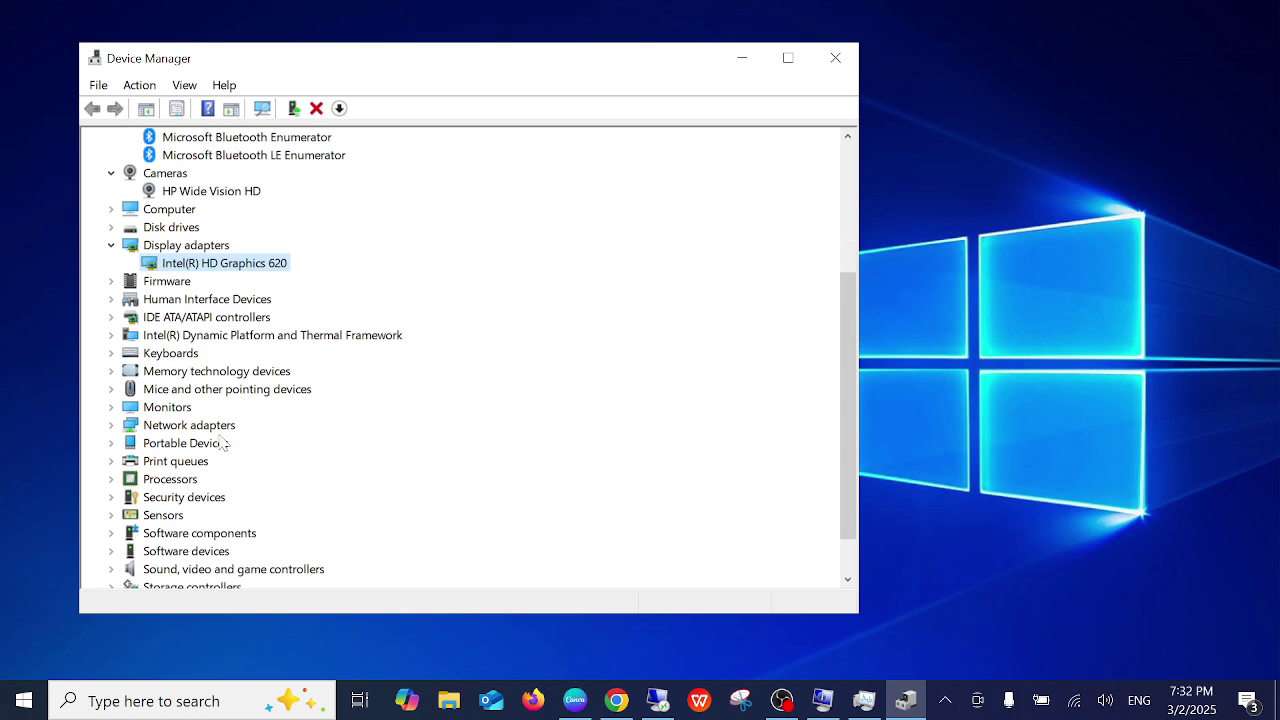
pyautogui.click(111, 498)
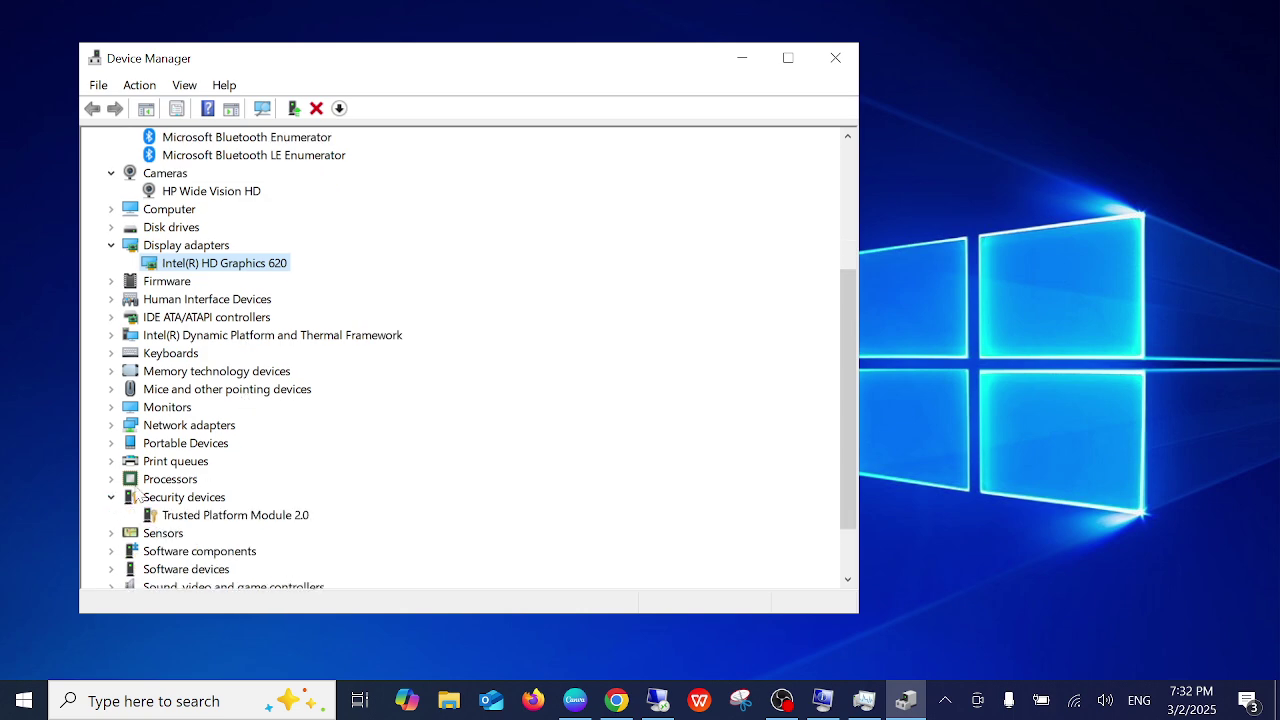
pyautogui.scroll(-2, 255, 457)
pyautogui.click(277, 447)
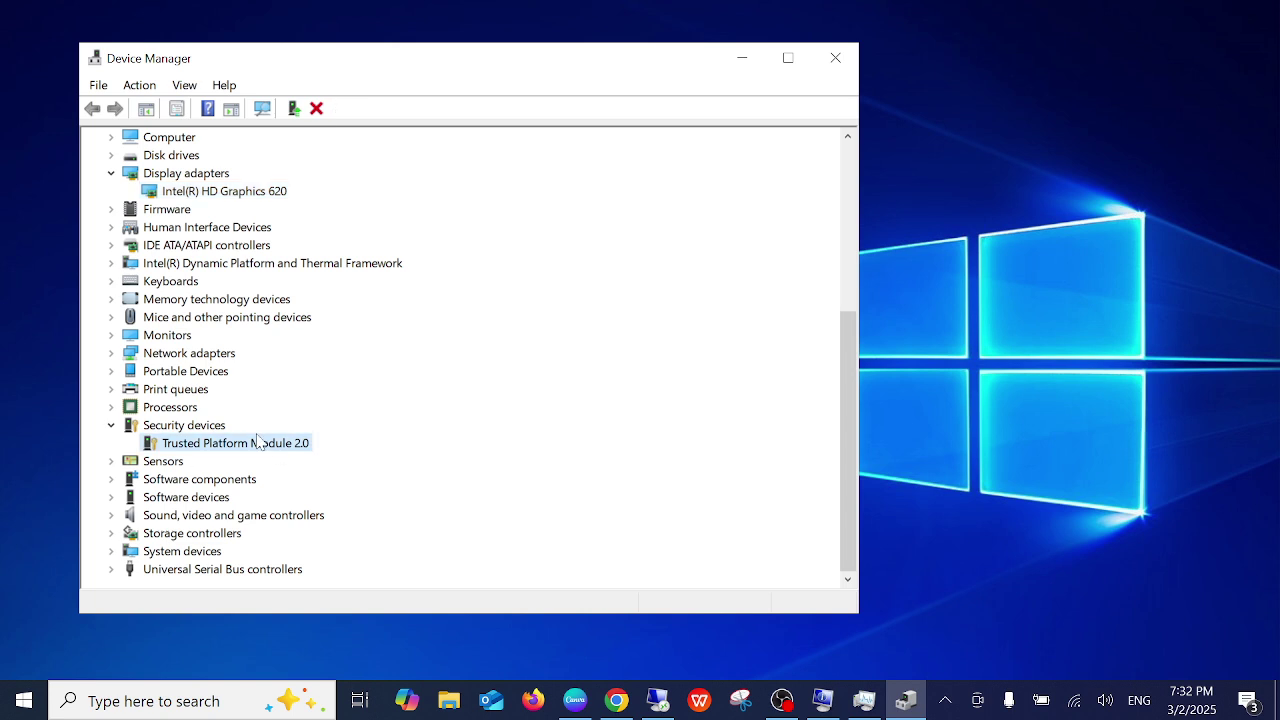
# - Expand the local laptop's Processors and Storage controllers categories, and minimize Device Manager
pyautogui.click(112, 407)
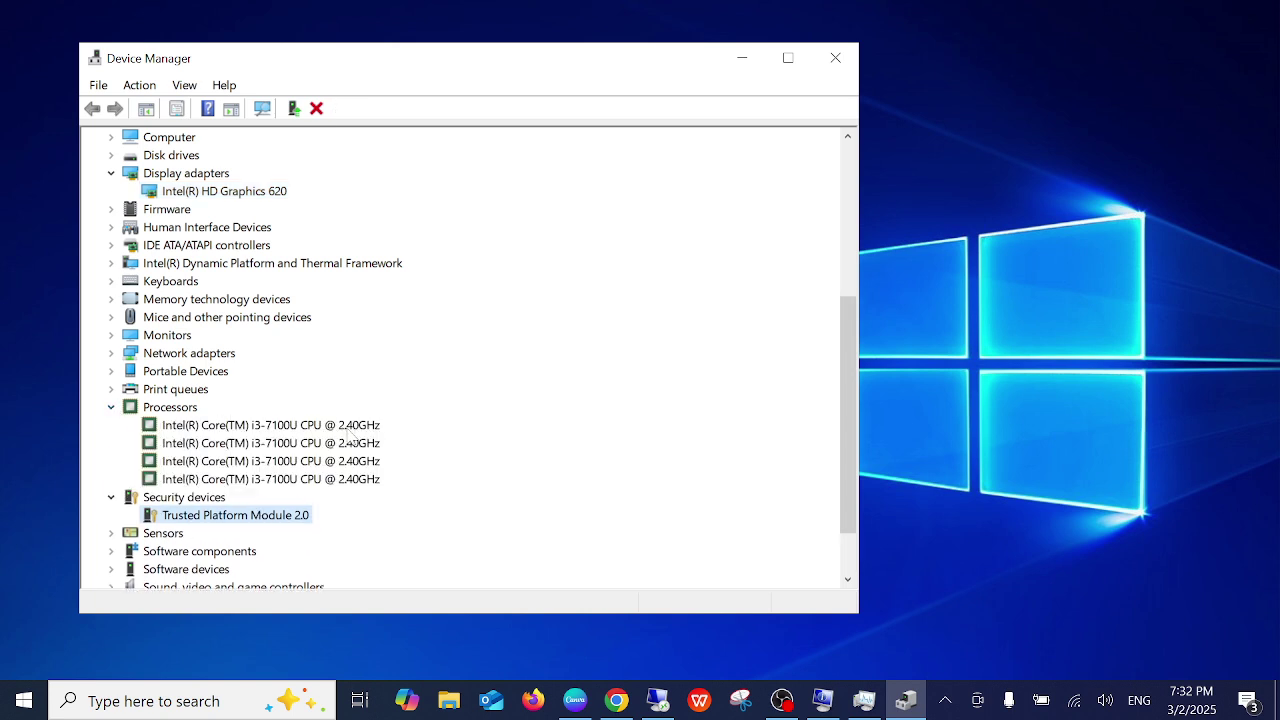
pyautogui.scroll(-2, 184, 381)
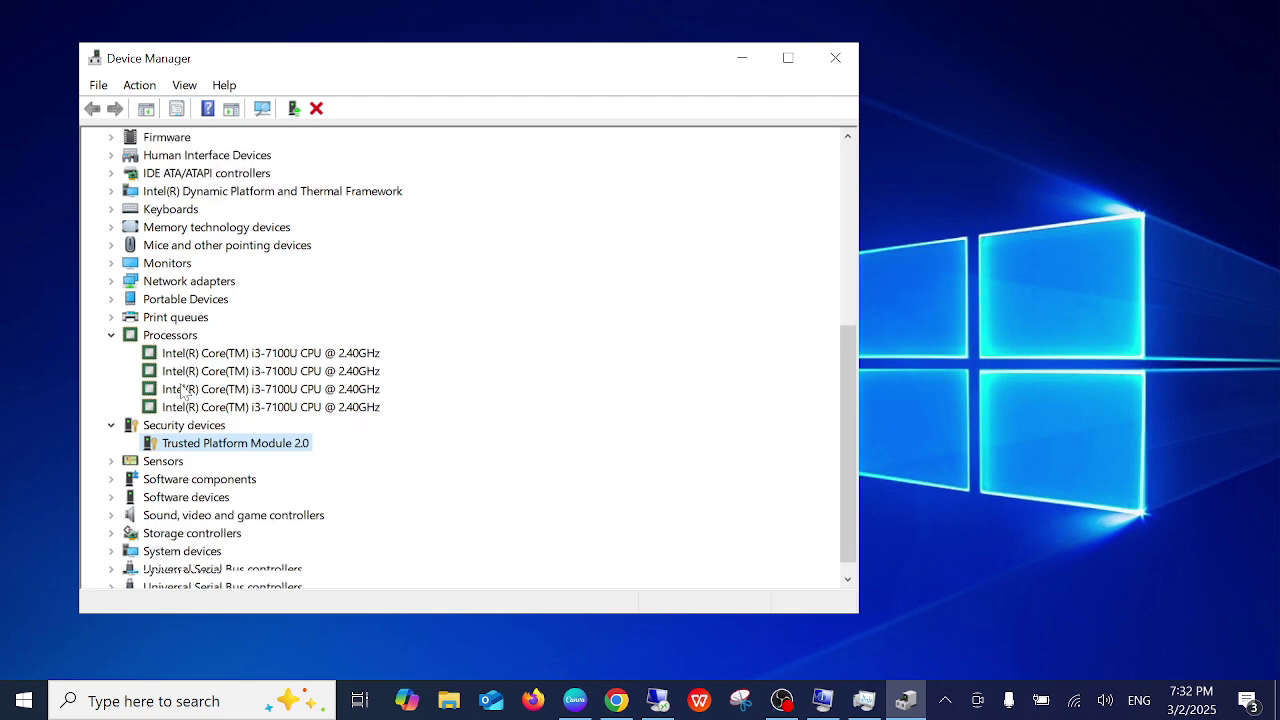
pyautogui.click(112, 533)
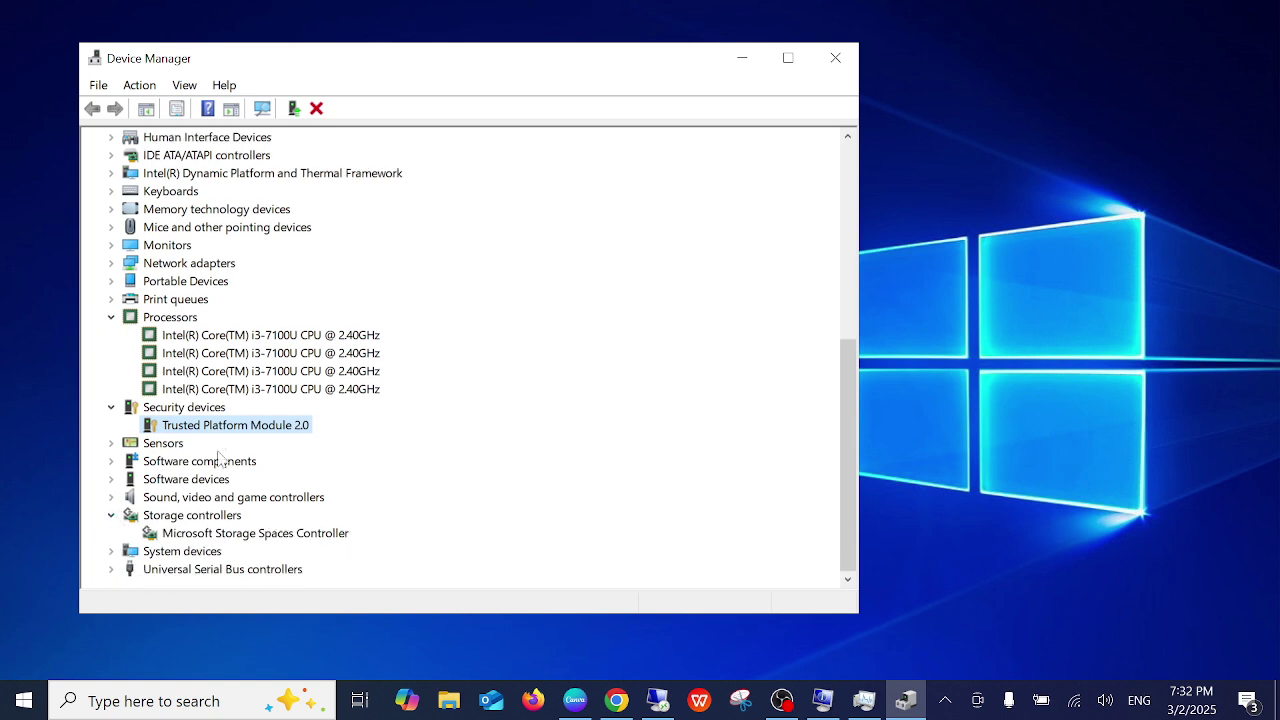
pyautogui.click(742, 57)
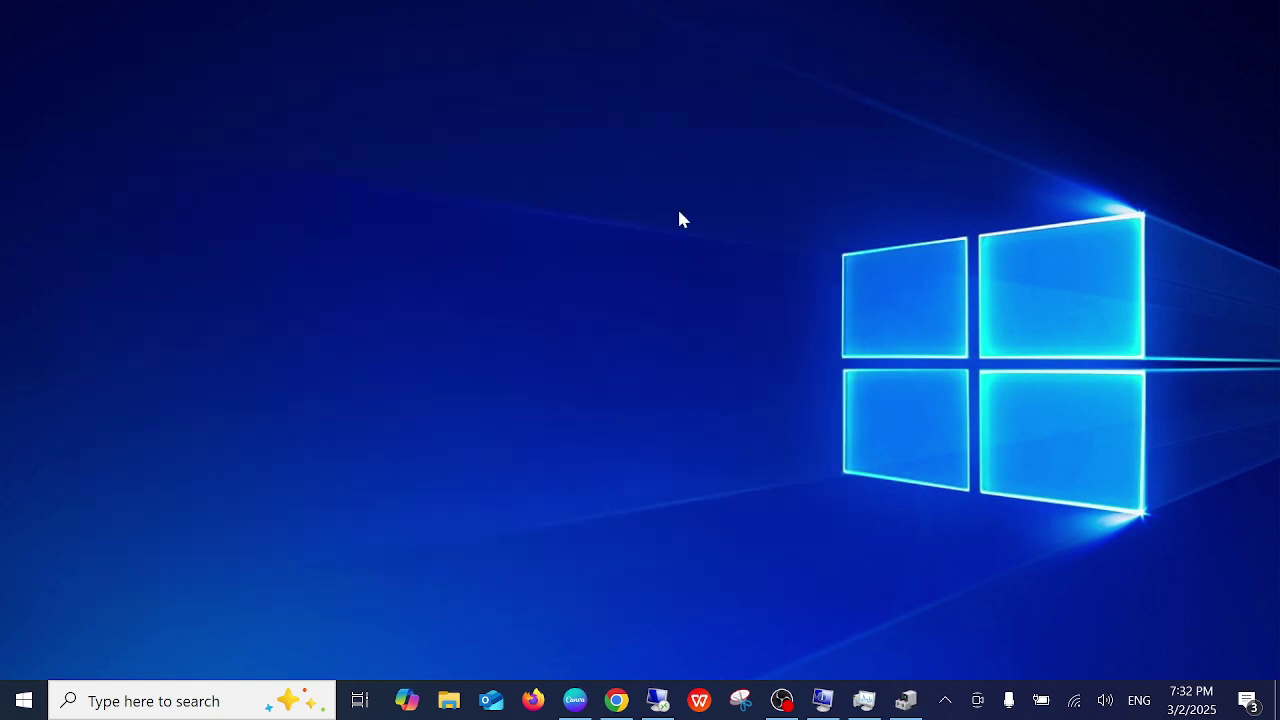